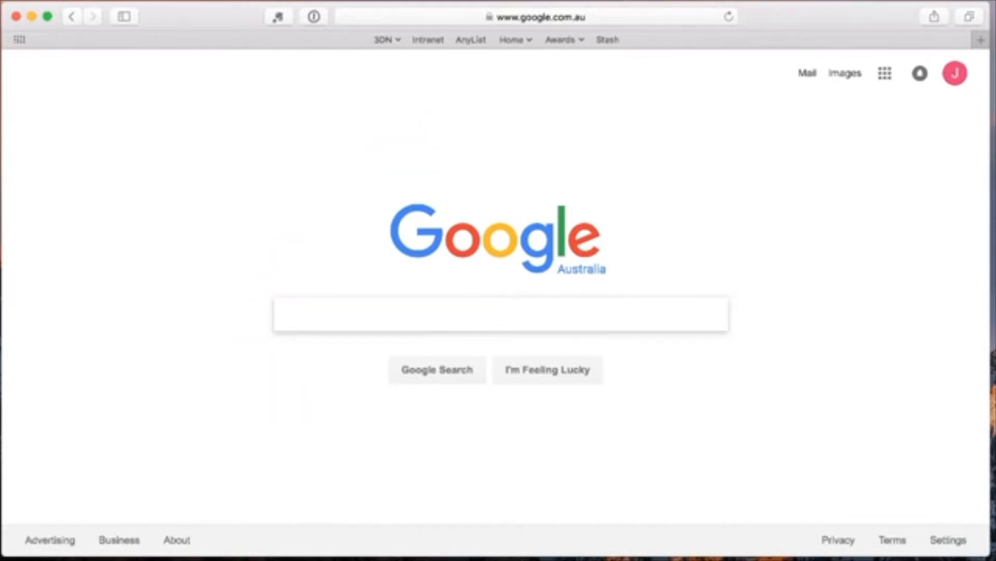
Go to the mamp.info website from the Safari address bar
left_click(546, 17)
type("mamp")
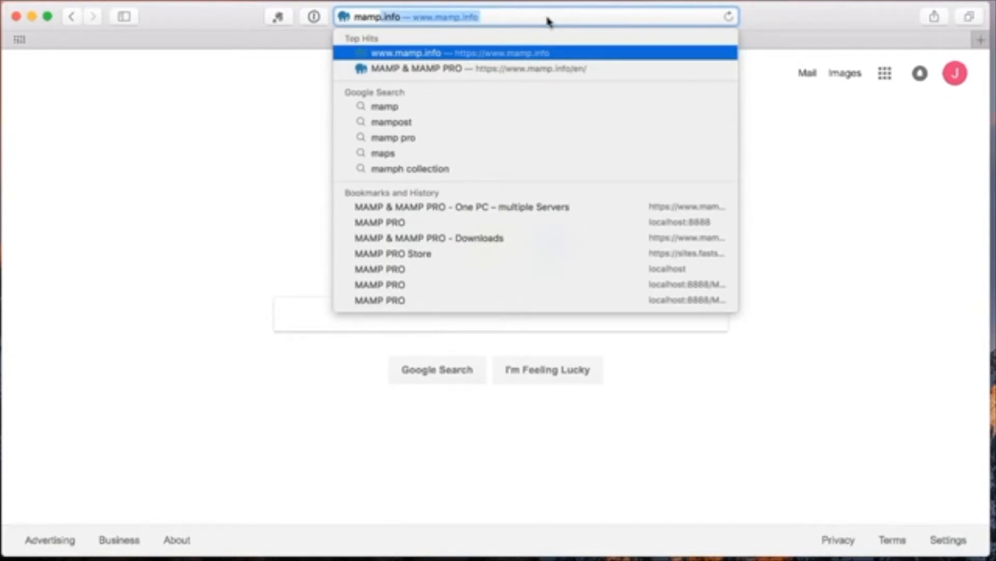
key("Return")
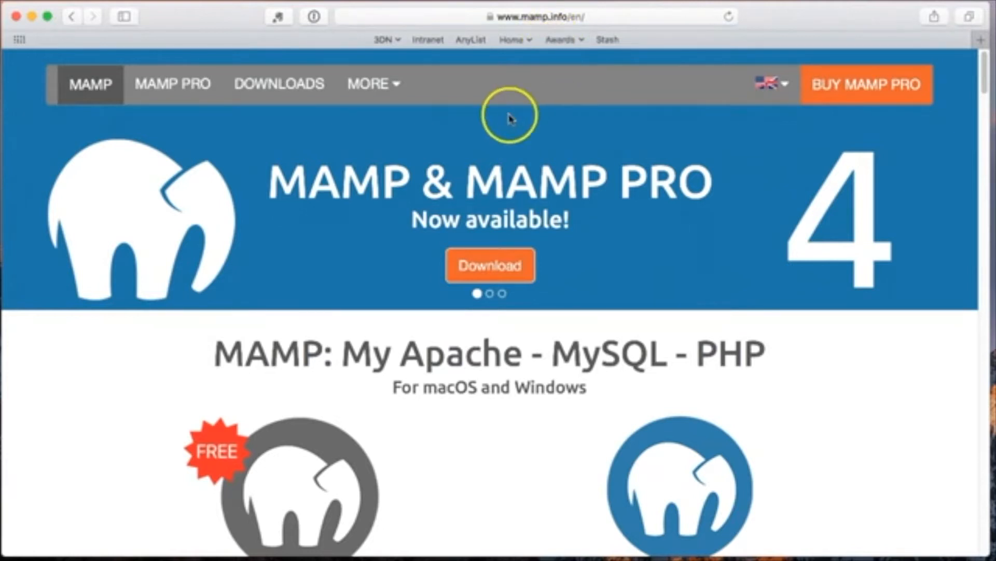
left_click_drag(269, 178, 403, 177)
left_click_drag(466, 178, 737, 185)
left_click(736, 184)
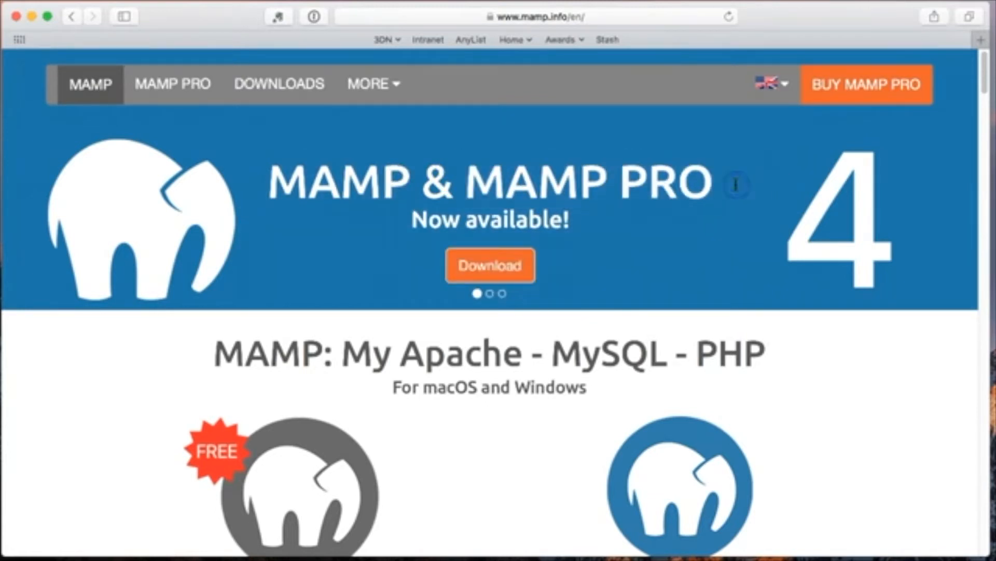
Download the MAMP & MAMP PRO 4.1 package from the Downloads page and check its progress
left_click(295, 88)
scroll(296, 290, "down", 3)
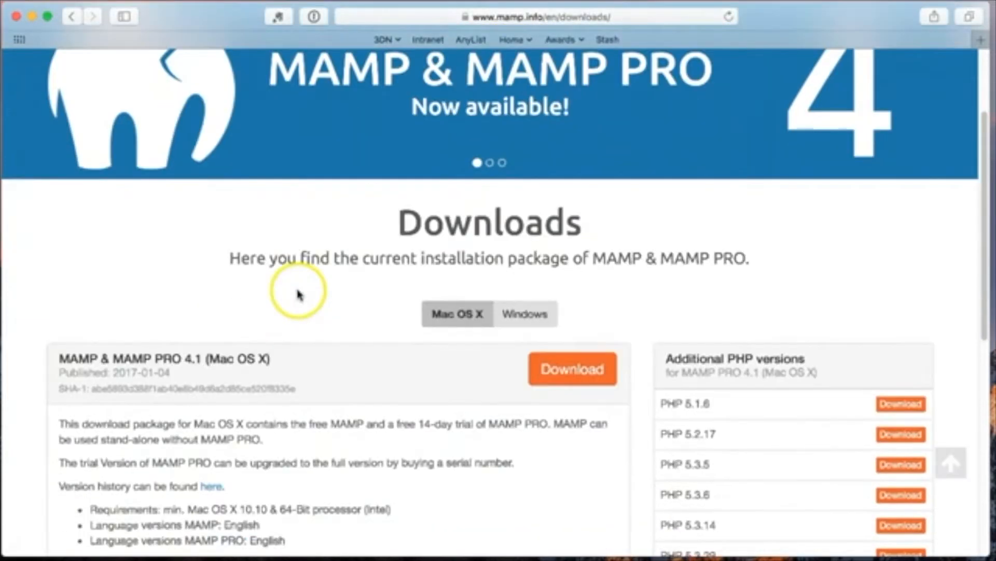
left_click(573, 369)
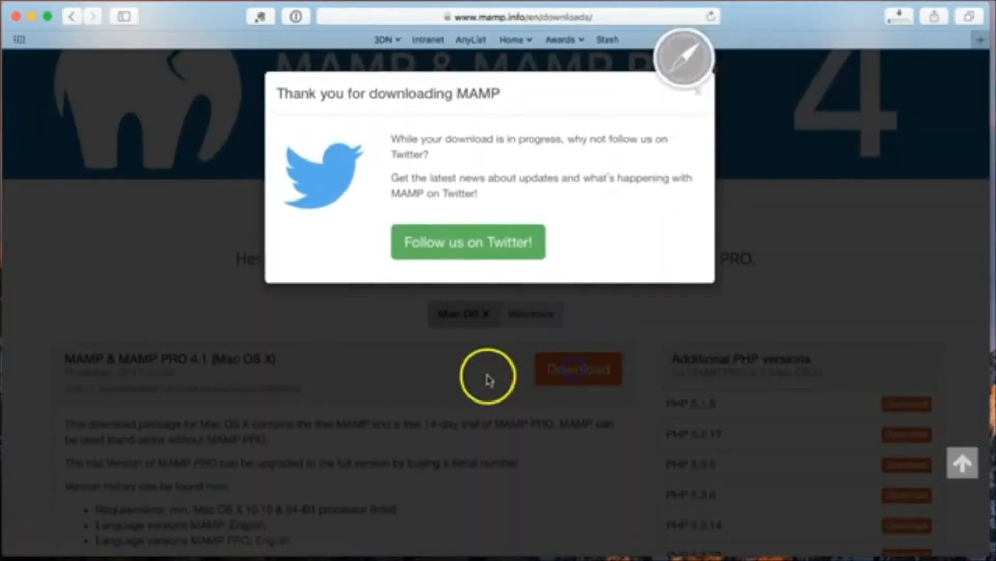
left_click(697, 93)
left_click(892, 19)
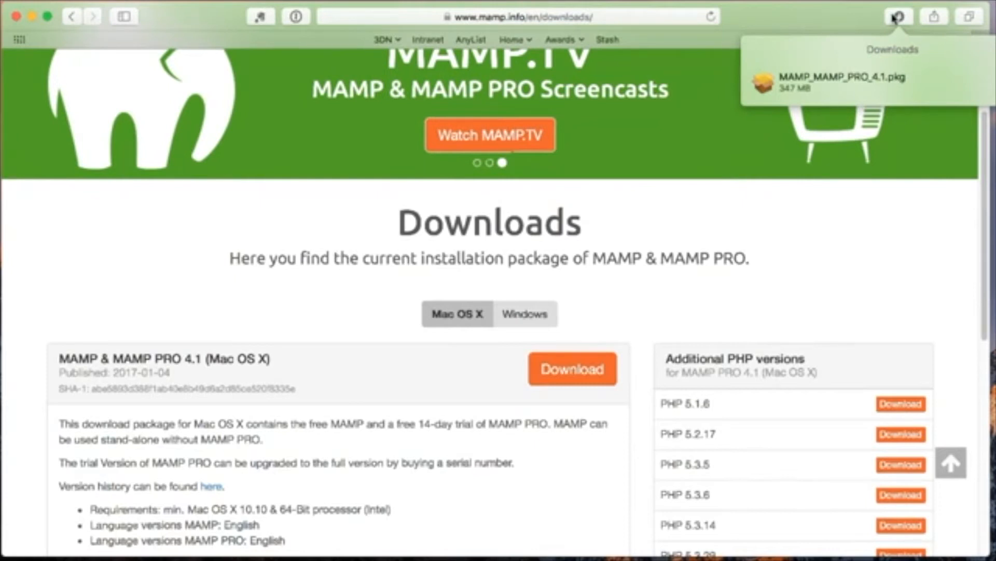
Open MAMP_MAMP_PRO_4.1.pkg and accept the software licence agreement
left_click(867, 83)
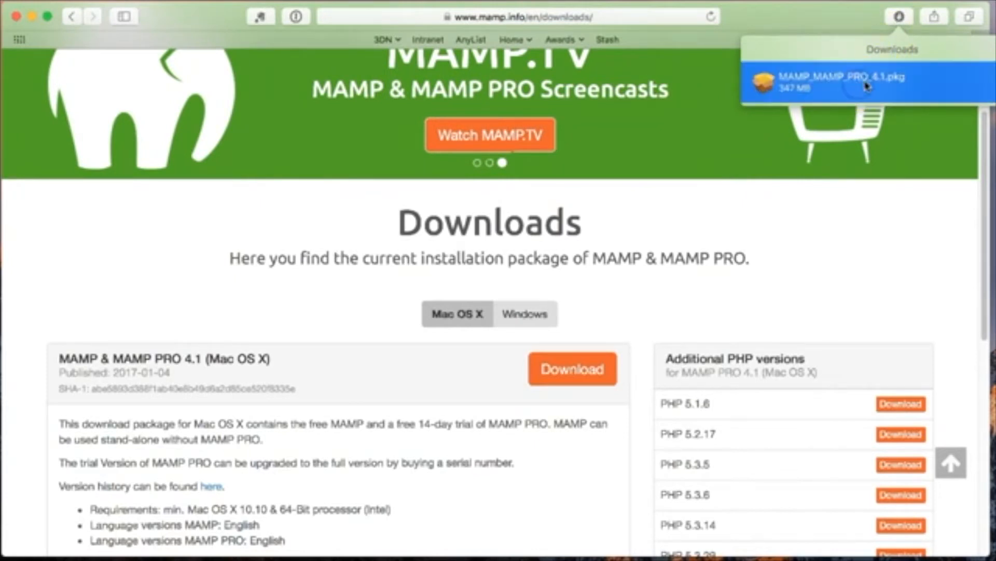
double_click(870, 83)
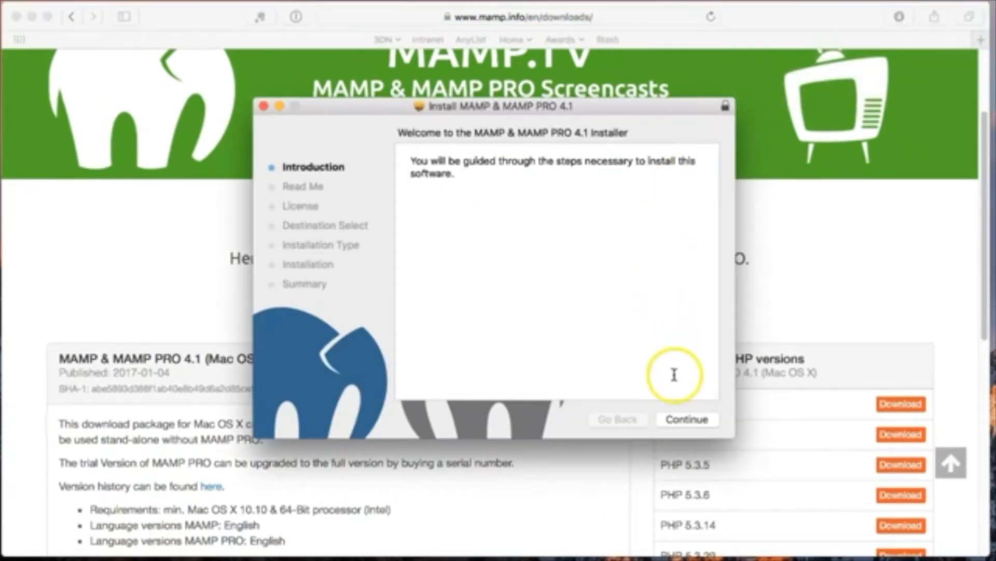
left_click(686, 418)
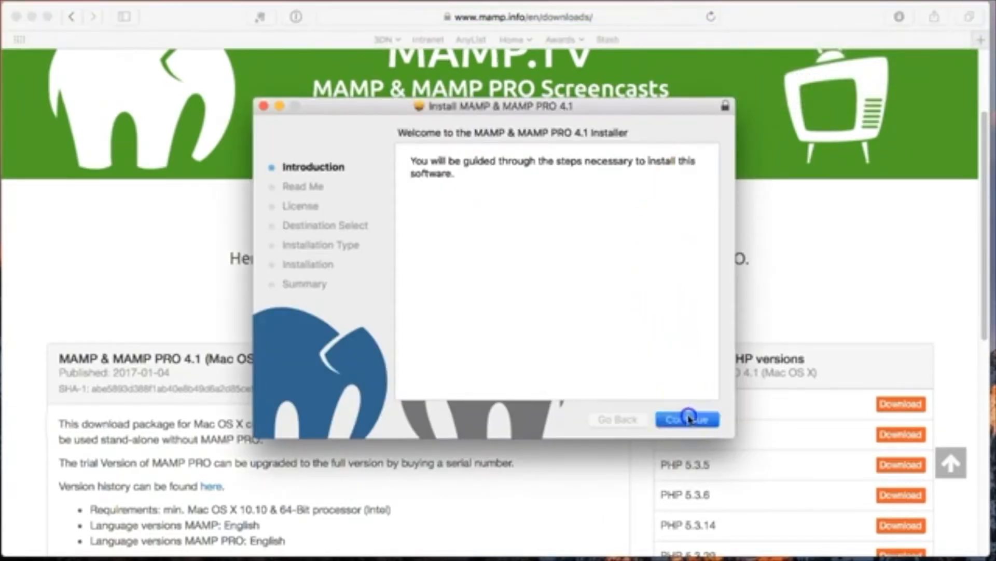
left_click(684, 419)
left_click(683, 419)
left_click(651, 234)
Install on Macintosh HD with the administrator password, then move the installer package to the Trash
left_click(690, 418)
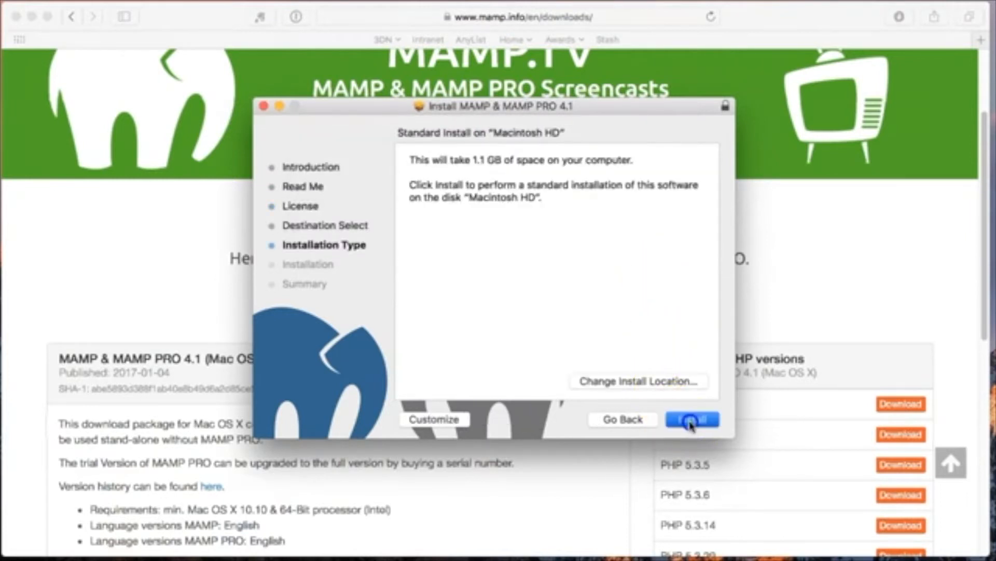
type("**********")
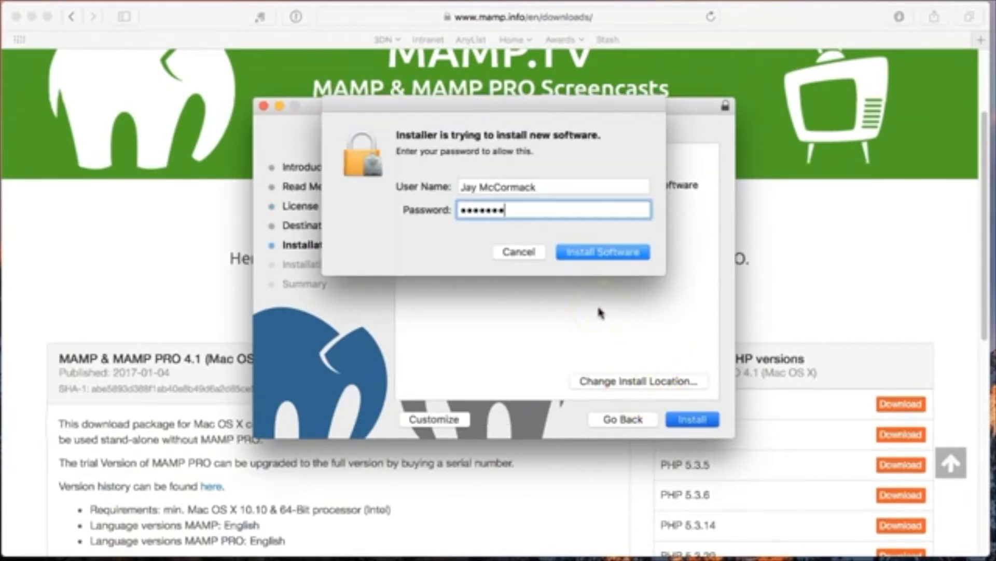
key("Return")
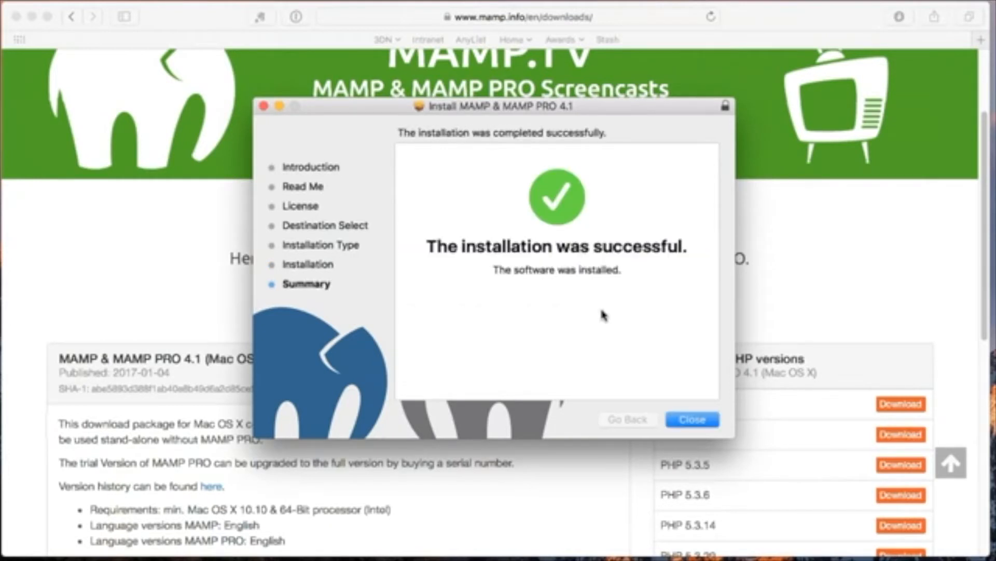
left_click(692, 418)
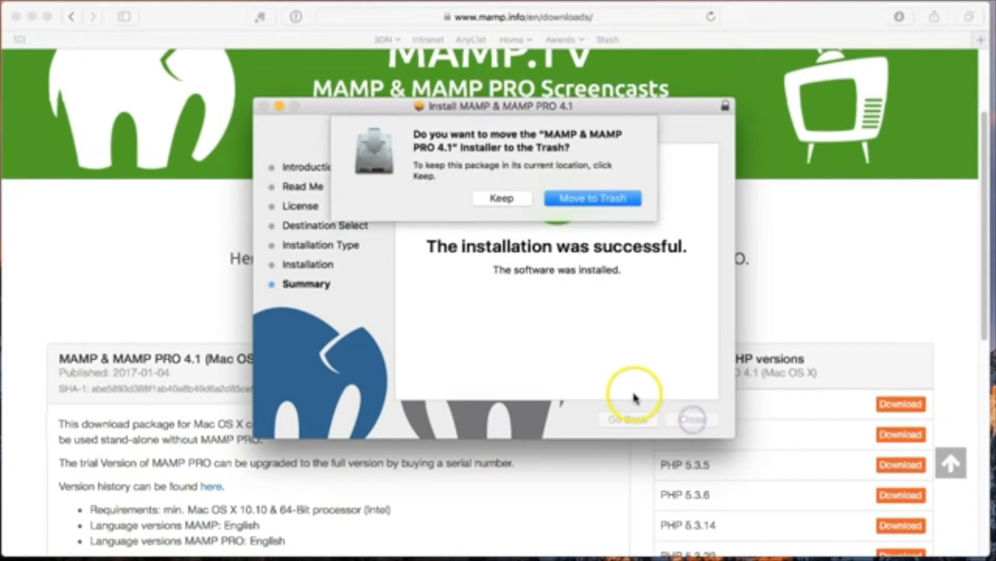
left_click(551, 198)
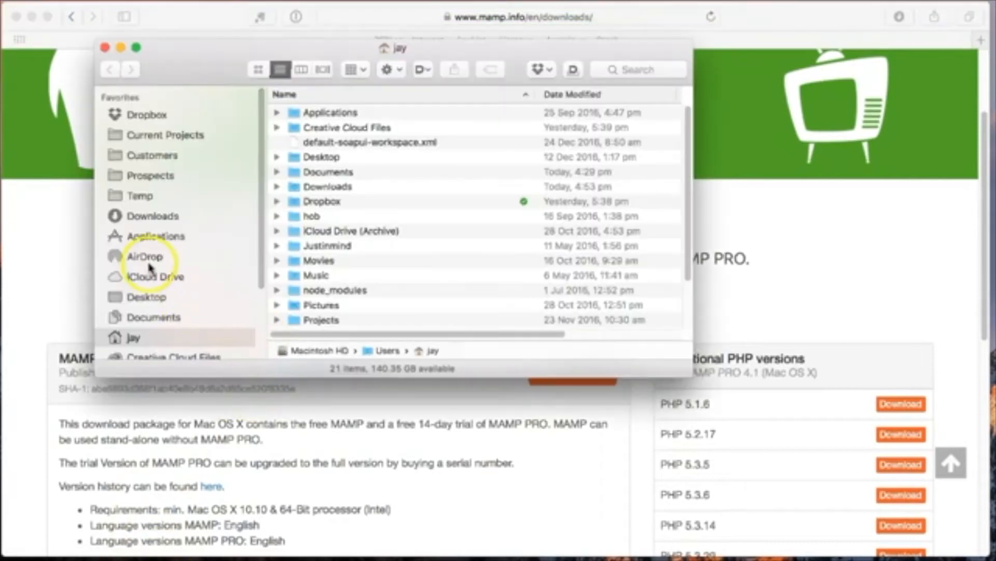
Launch the MAMP PRO app from its folder in Applications, sorted by Date Added
left_click(161, 237)
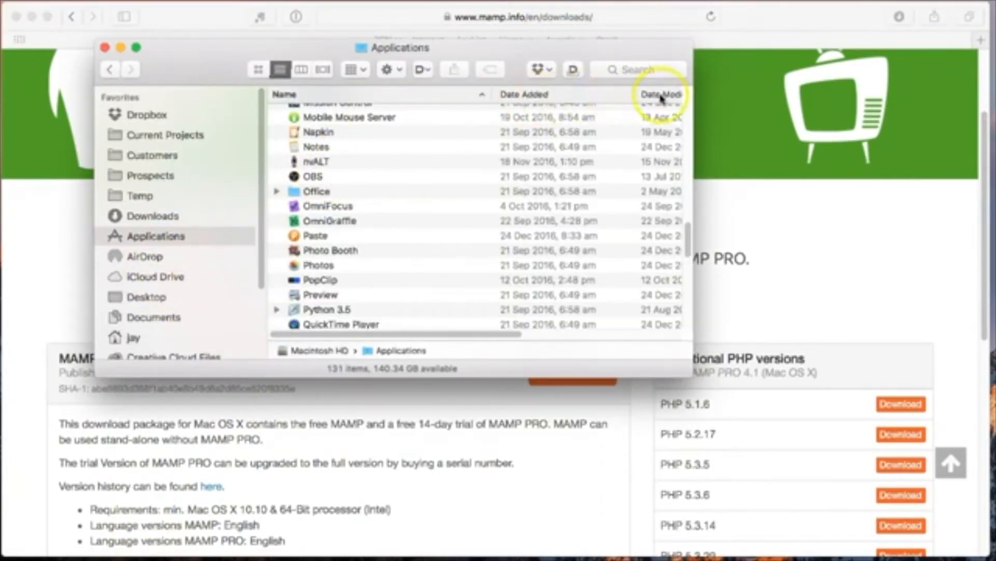
left_click(523, 97)
scroll(367, 223, "up", 15)
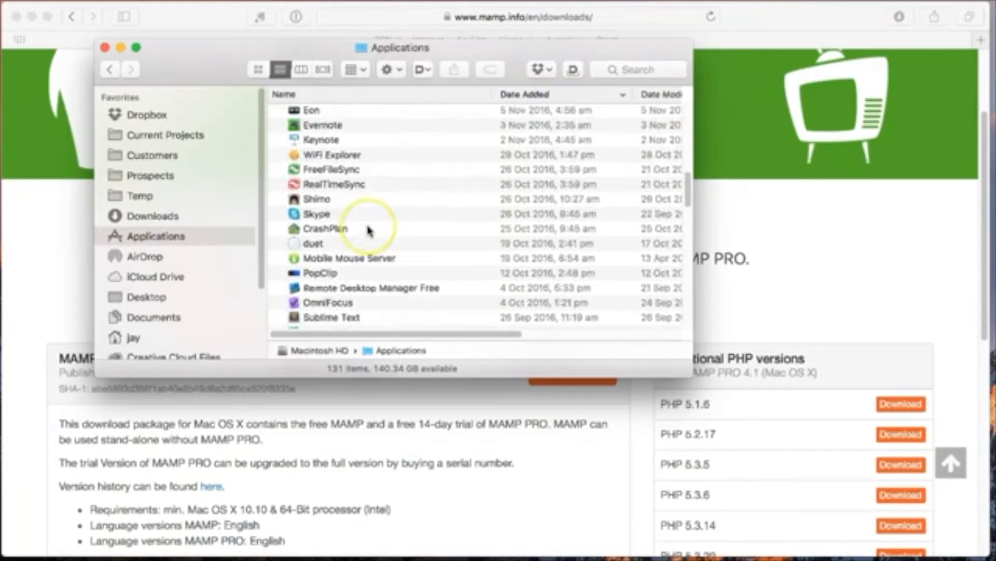
left_click(277, 127)
left_click(276, 112)
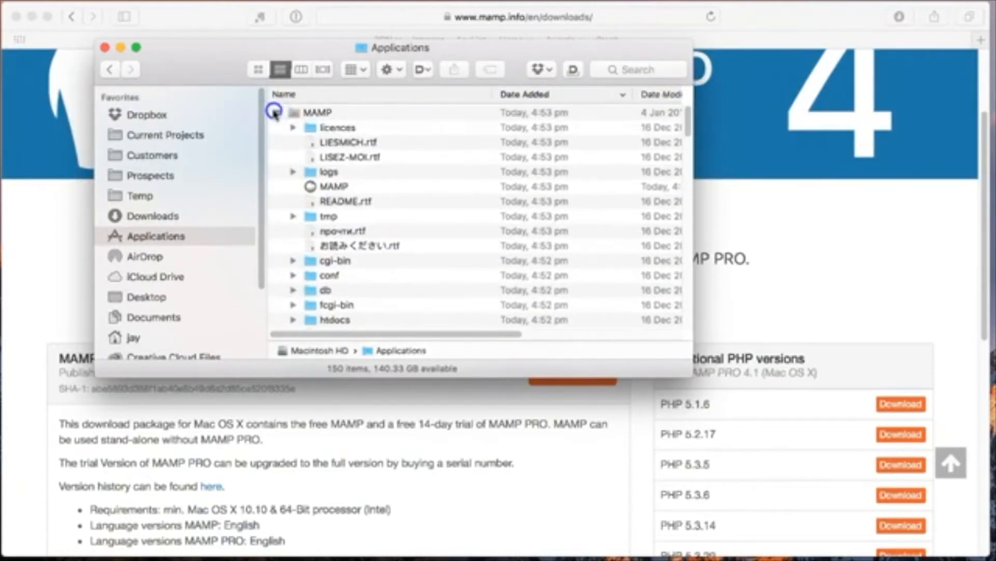
left_click(276, 112)
double_click(351, 143)
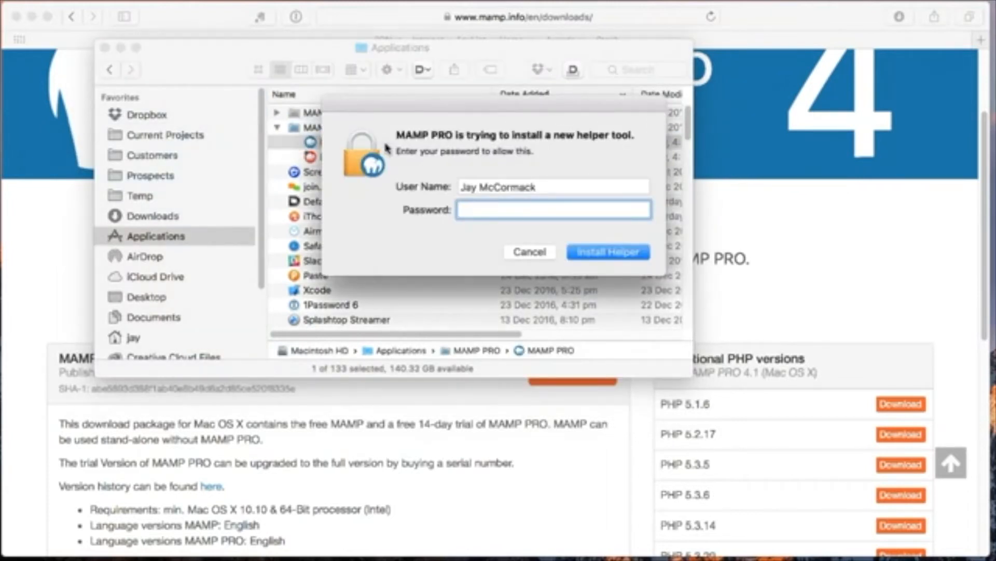
Authorize the helper tool with the admin password, accept initialization, and continue in demo mode
type("•••••••")
left_click(600, 252)
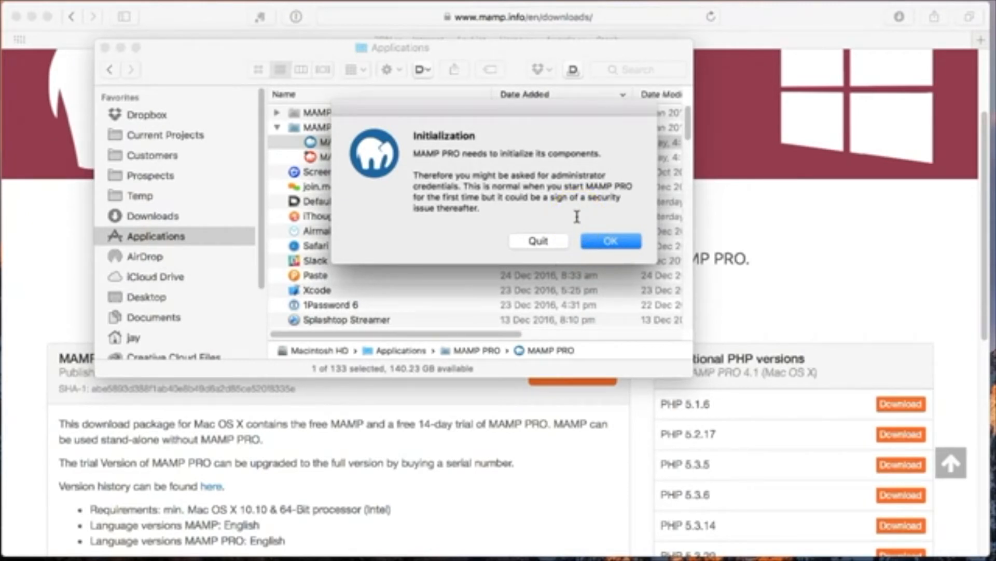
left_click(603, 240)
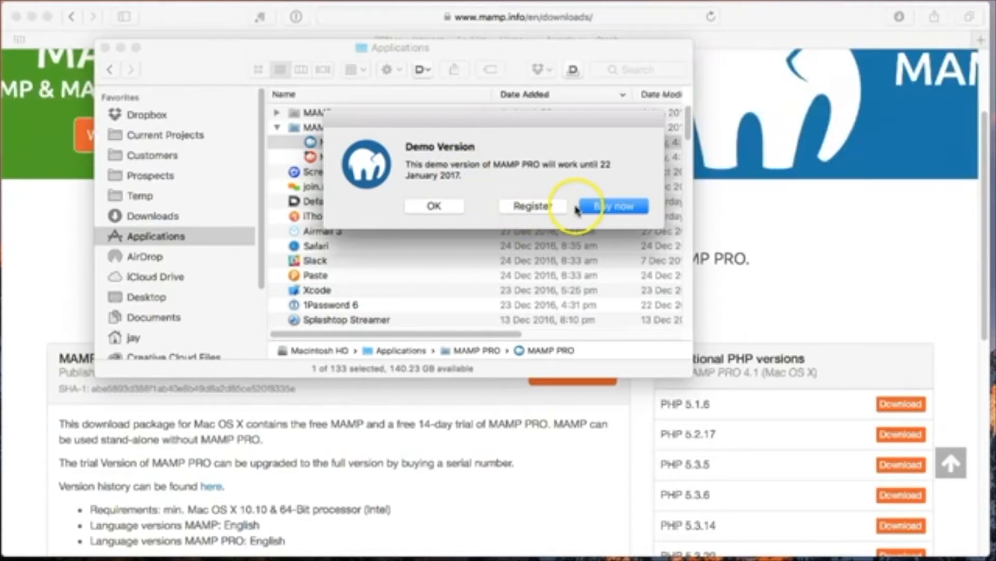
left_click(438, 206)
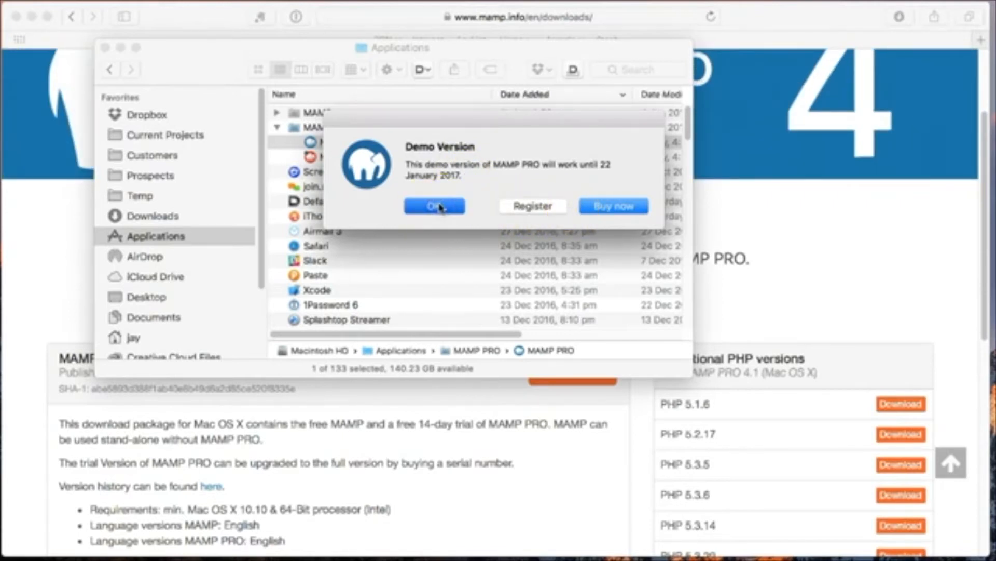
left_click(471, 128)
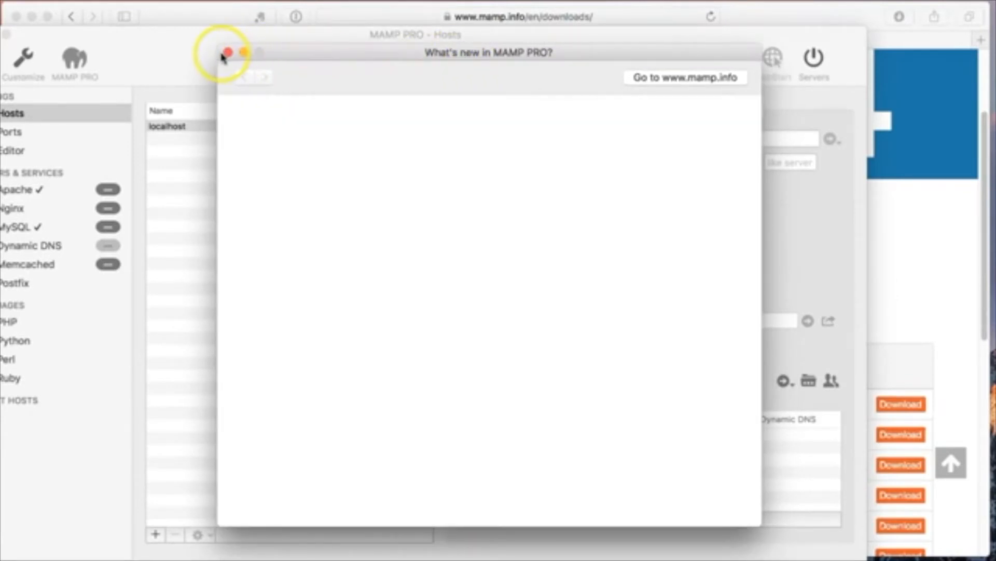
Close the What's new window and position the MAMP PRO Hosts window
left_click(228, 54)
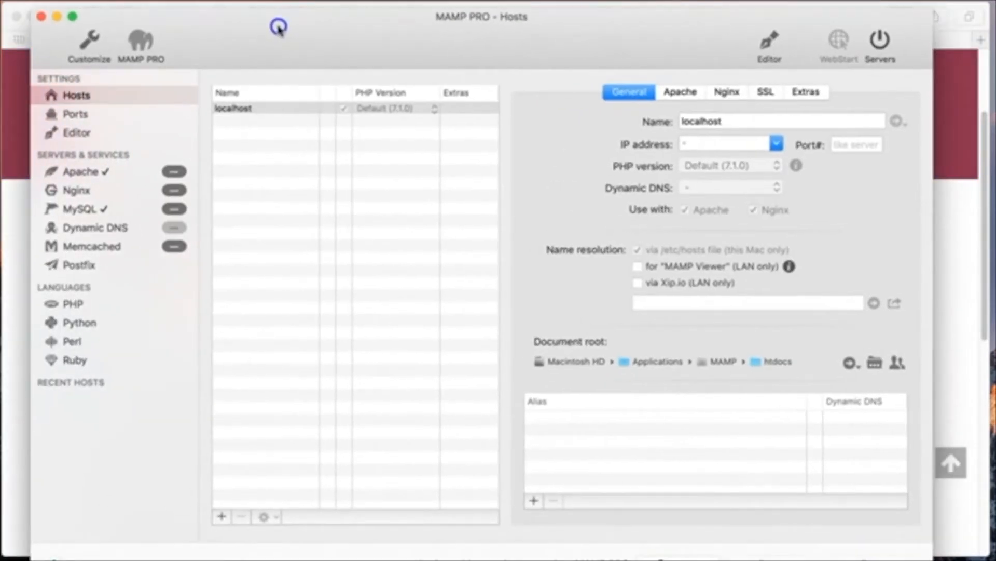
left_click_drag(279, 27, 281, 25)
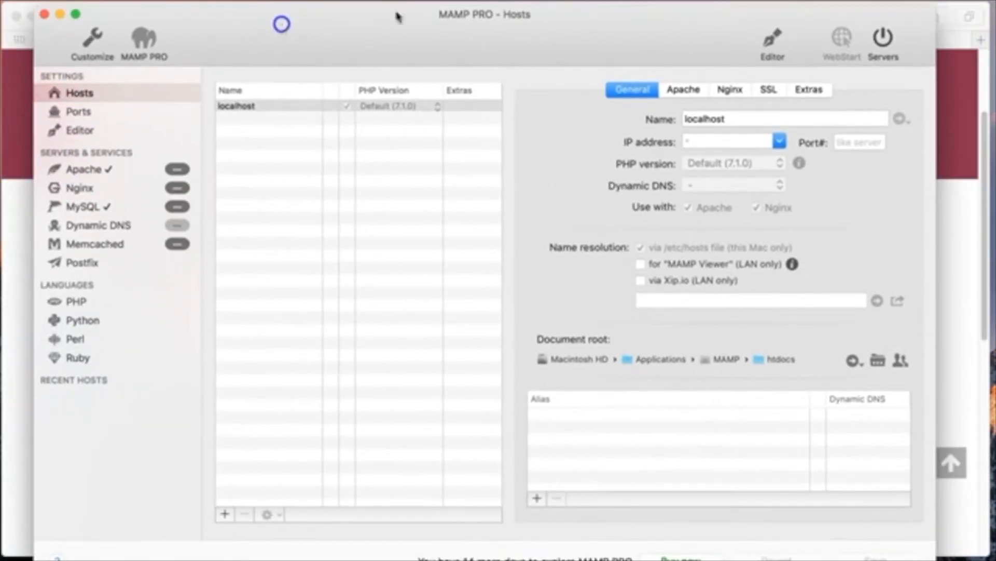
left_click(921, 37)
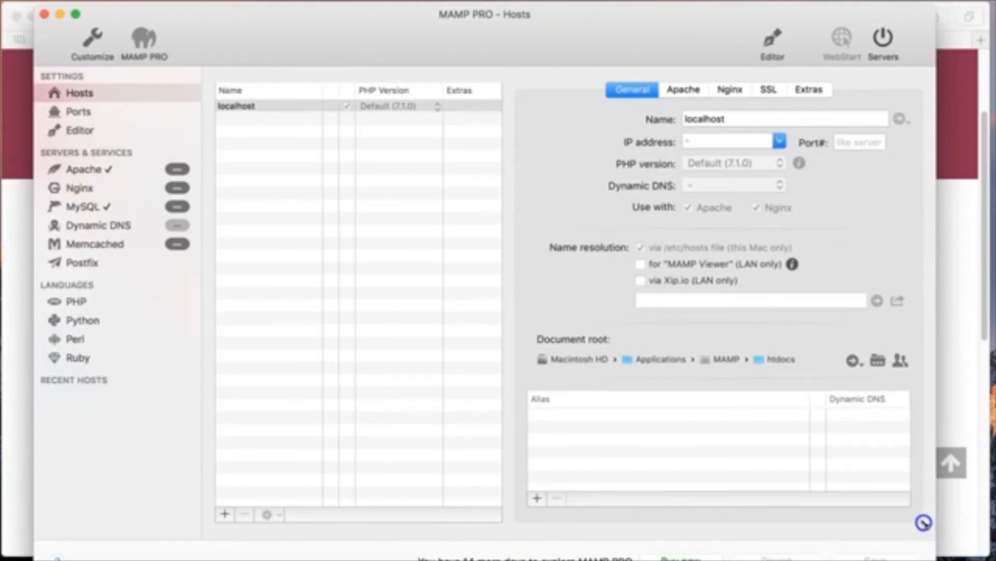
left_click_drag(561, 40, 567, 30)
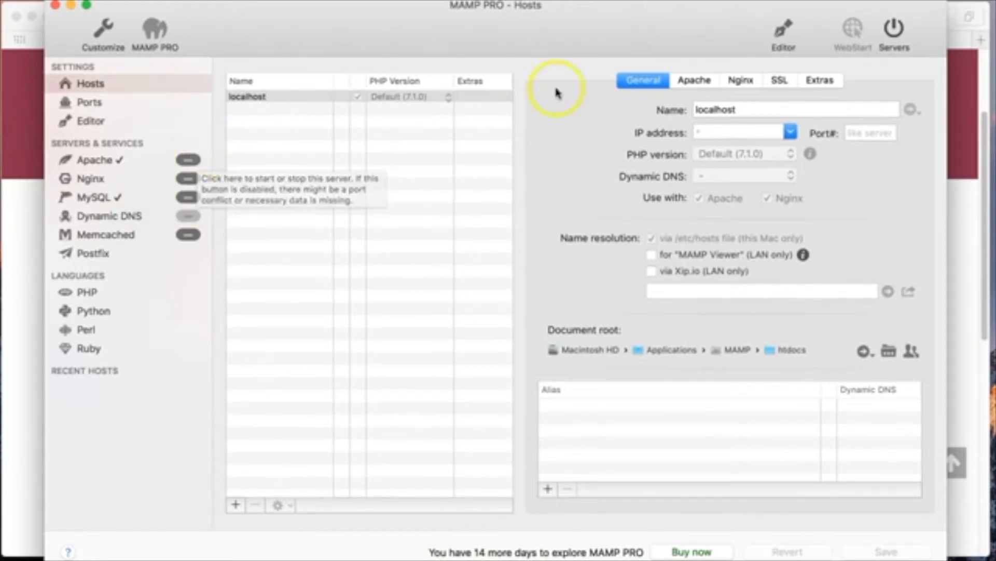
Start Apache and MySQL 5.6.34, then open the localhost site in the browser
left_click(896, 32)
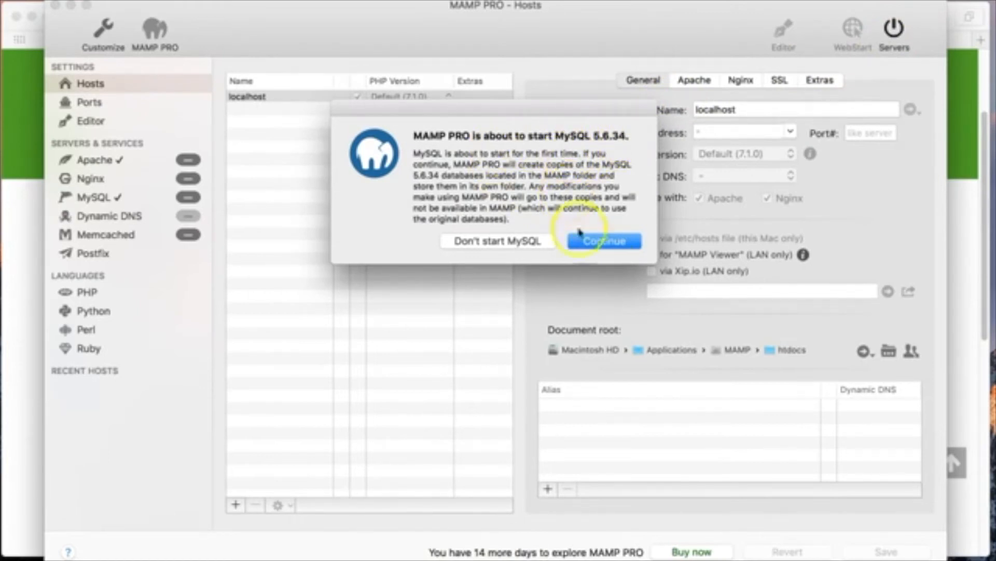
left_click(603, 240)
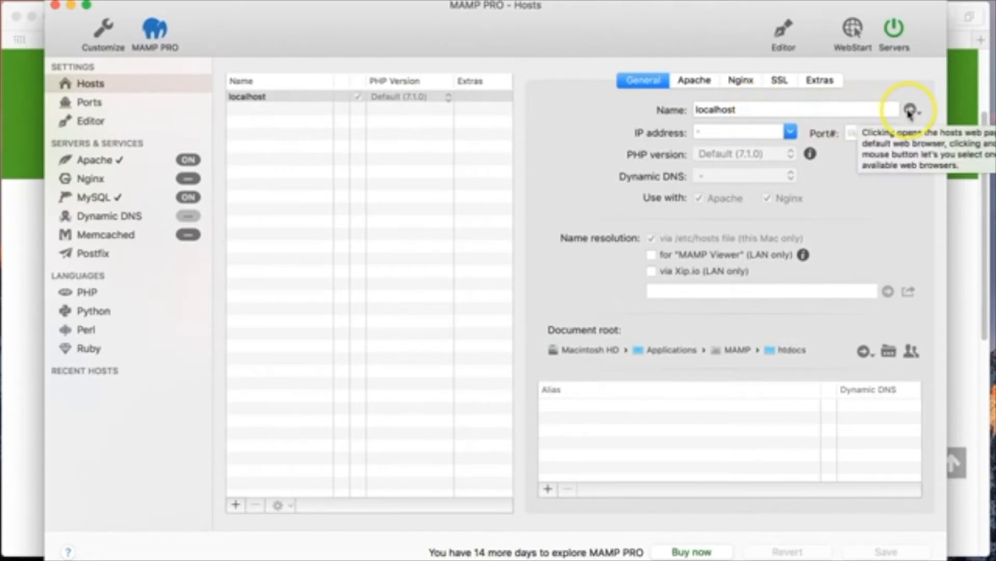
left_click(909, 112)
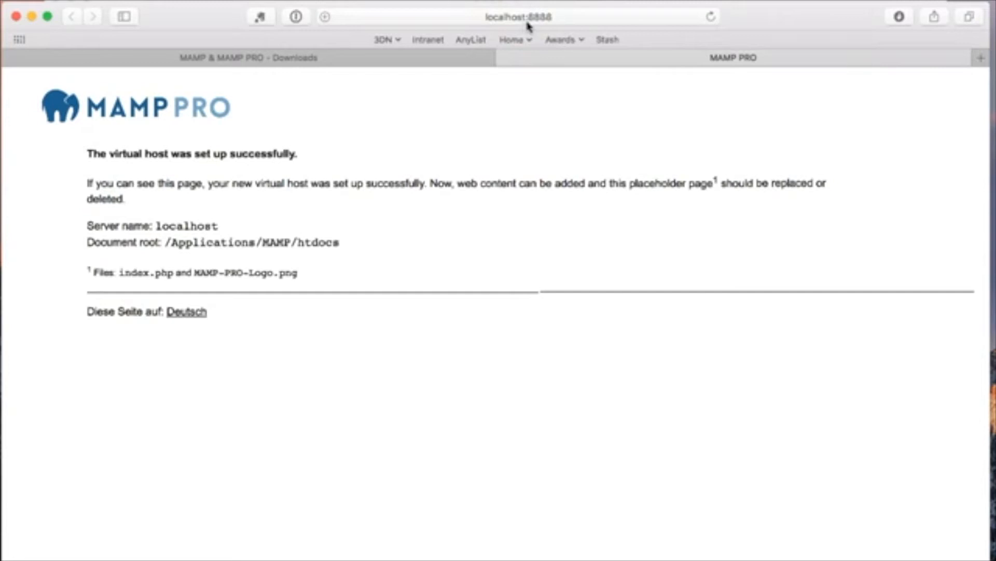
Check the localhost:8888 success page in Safari, then switch back to MAMP PRO
left_click(583, 18)
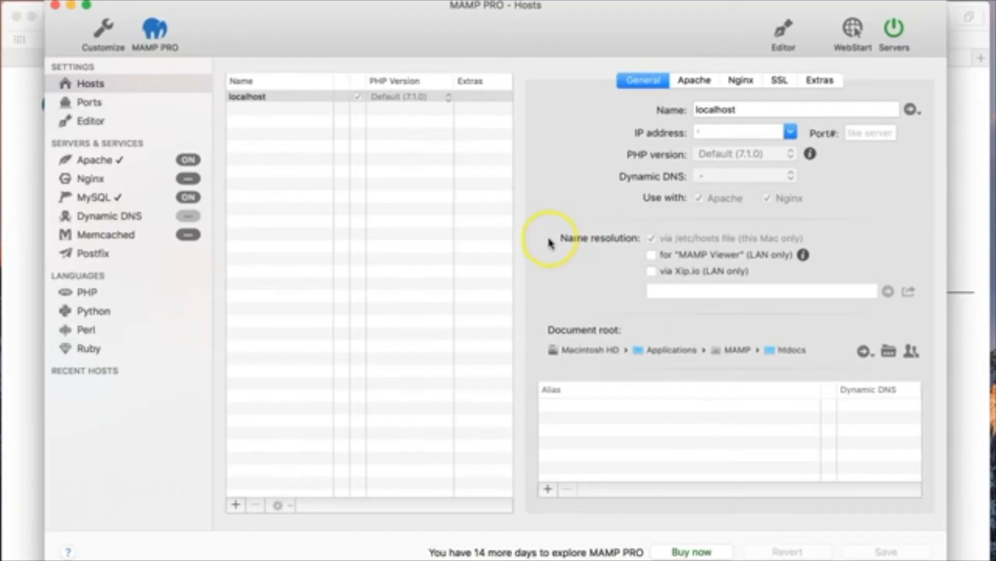
Apply the preset ports 80, 81, 443, 7443 and 3306, save, and confirm the server restart
left_click(98, 104)
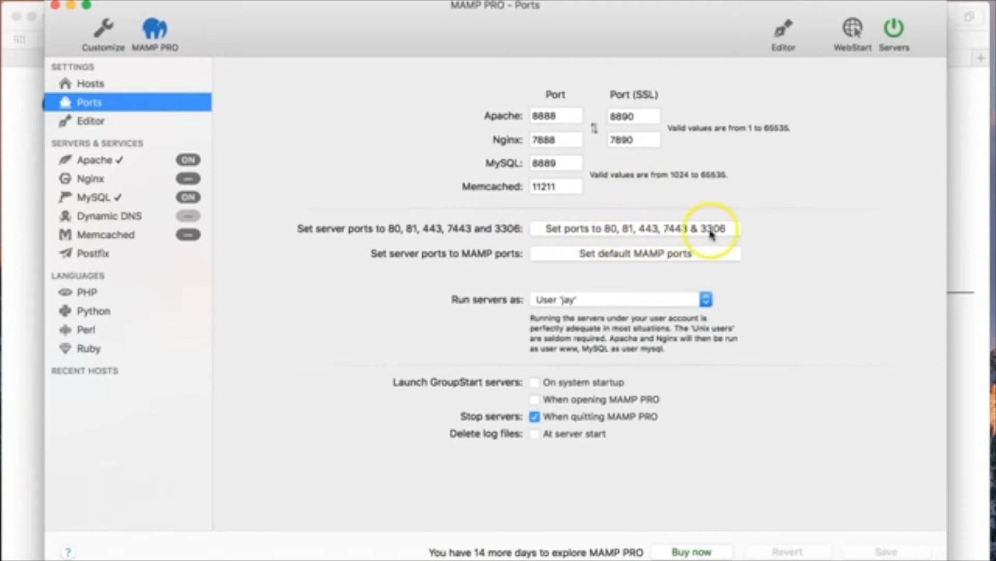
left_click(604, 232)
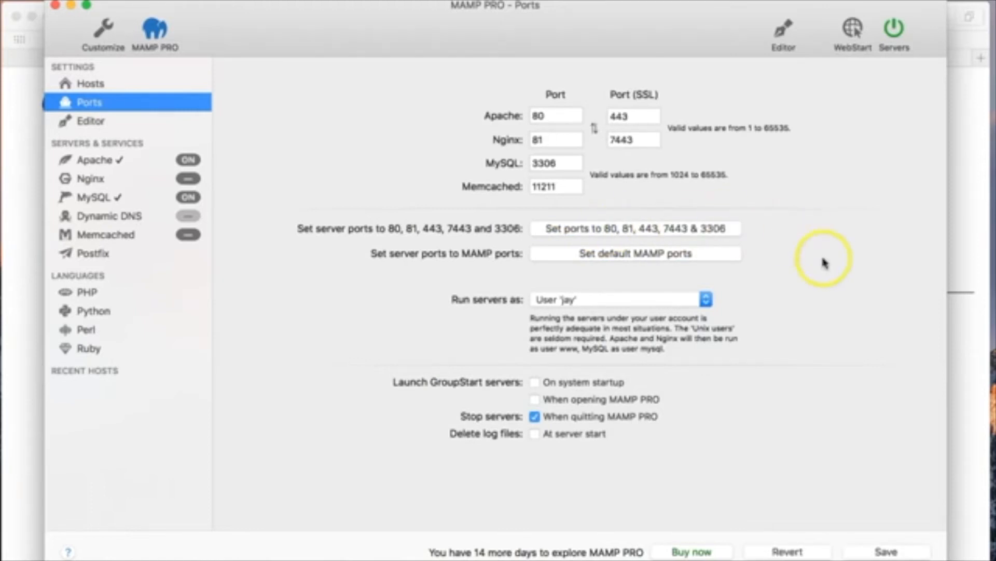
left_click(887, 552)
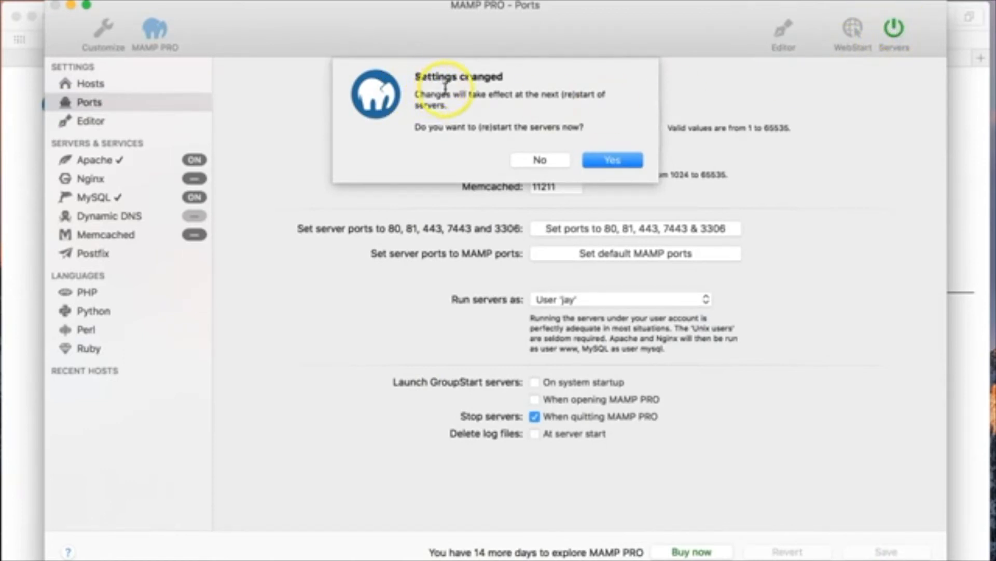
left_click(613, 161)
left_click(614, 161)
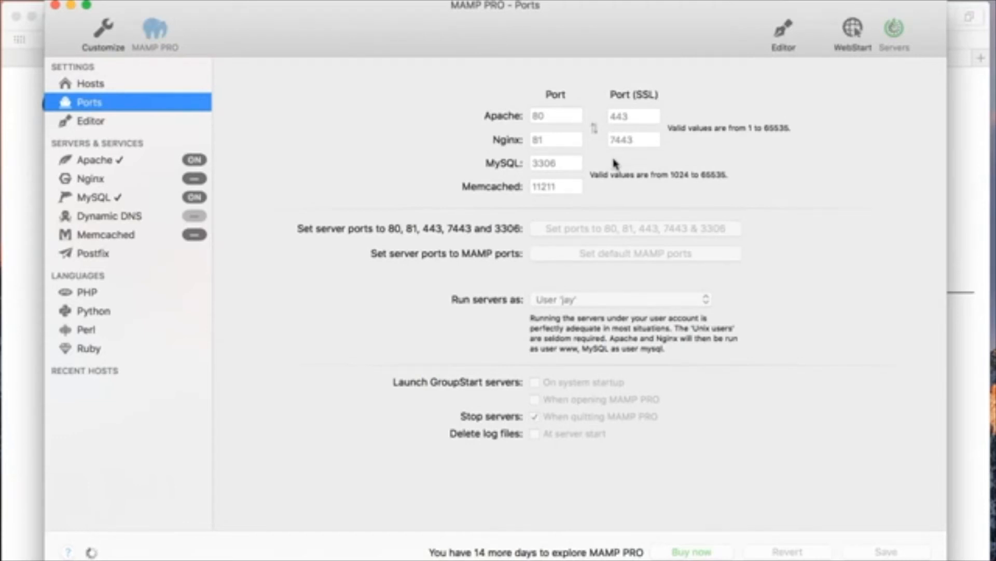
left_click(614, 167)
left_click(393, 152)
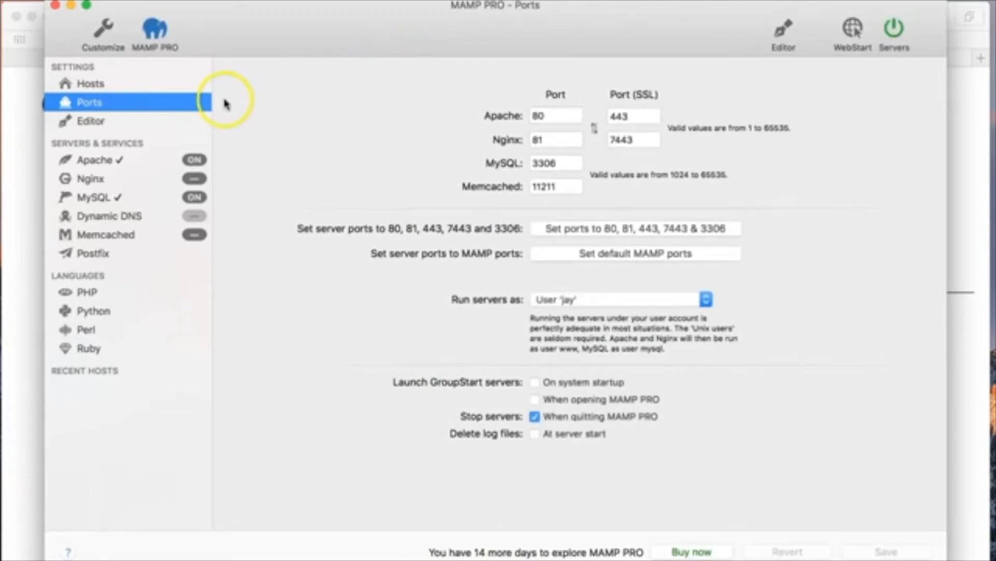
Open the localhost host in Safari, now served without a port number
left_click(101, 84)
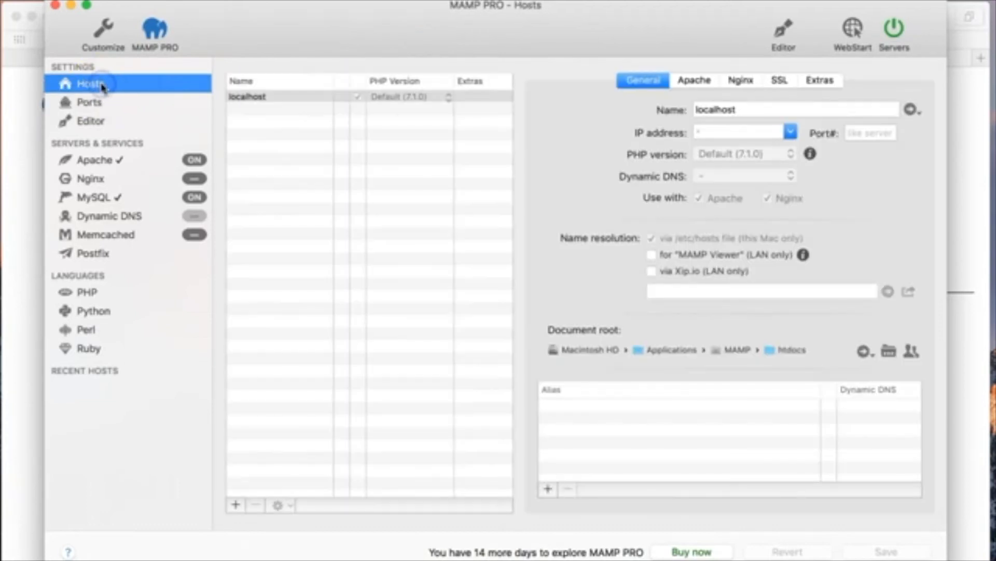
left_click(264, 96)
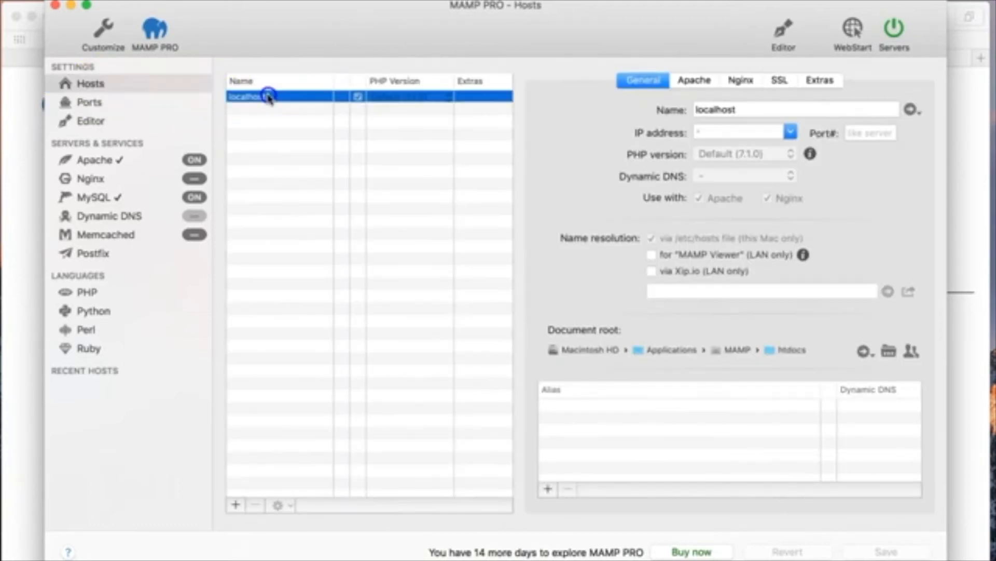
left_click(911, 111)
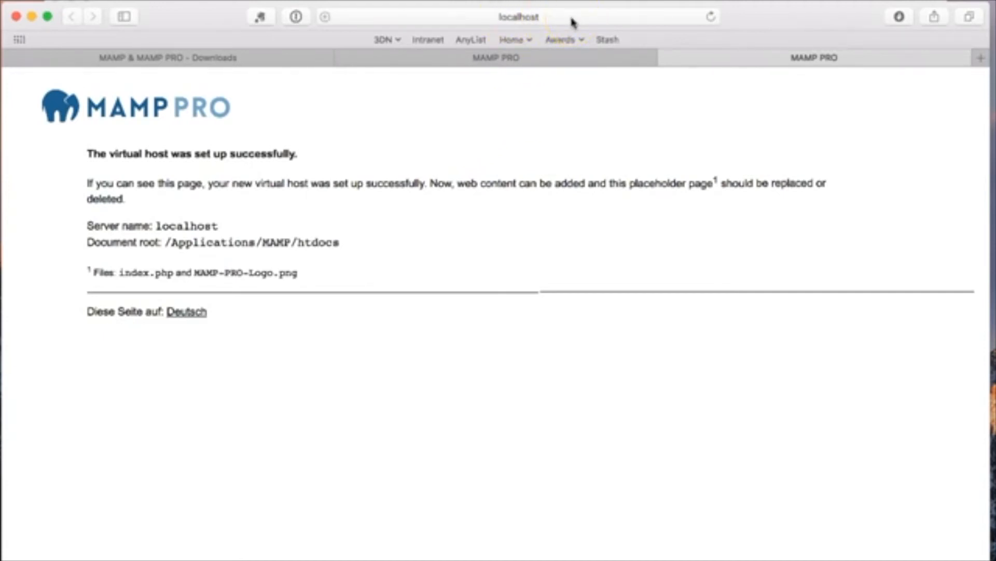
left_click_drag(101, 154, 260, 152)
left_click(325, 156)
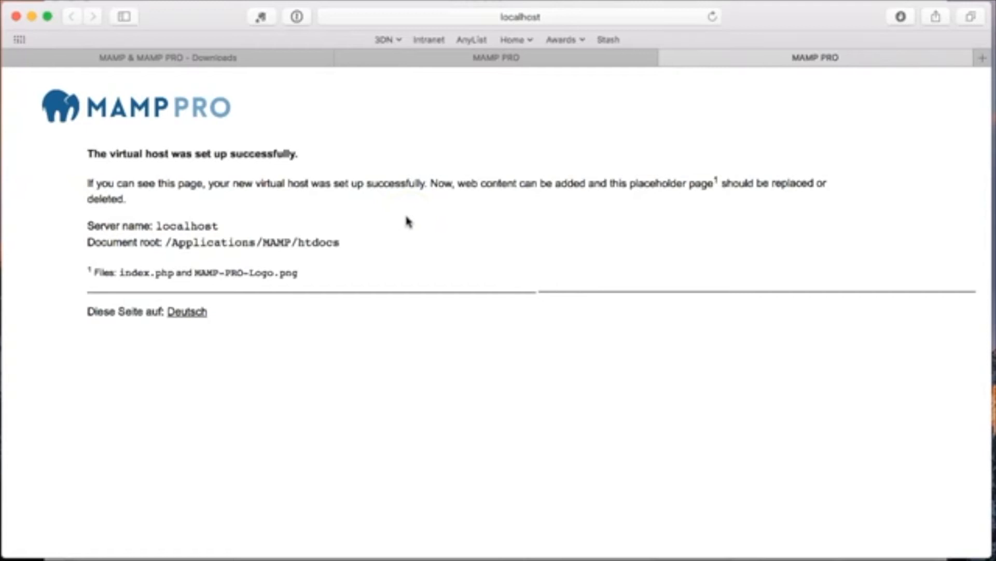
Close the Downloads tab and the older MAMP PRO tab, then return to MAMP PRO
left_click(10, 58)
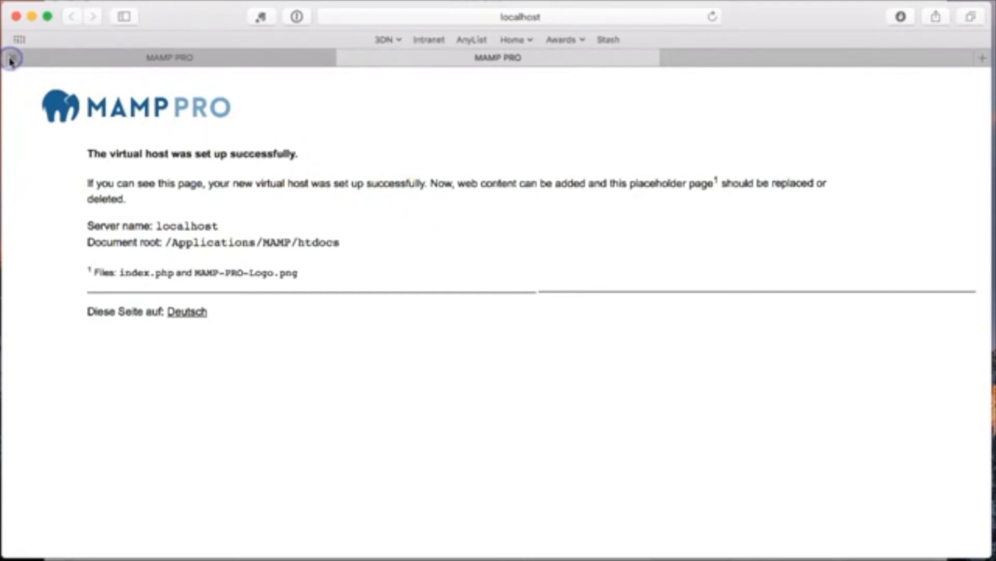
left_click(10, 58)
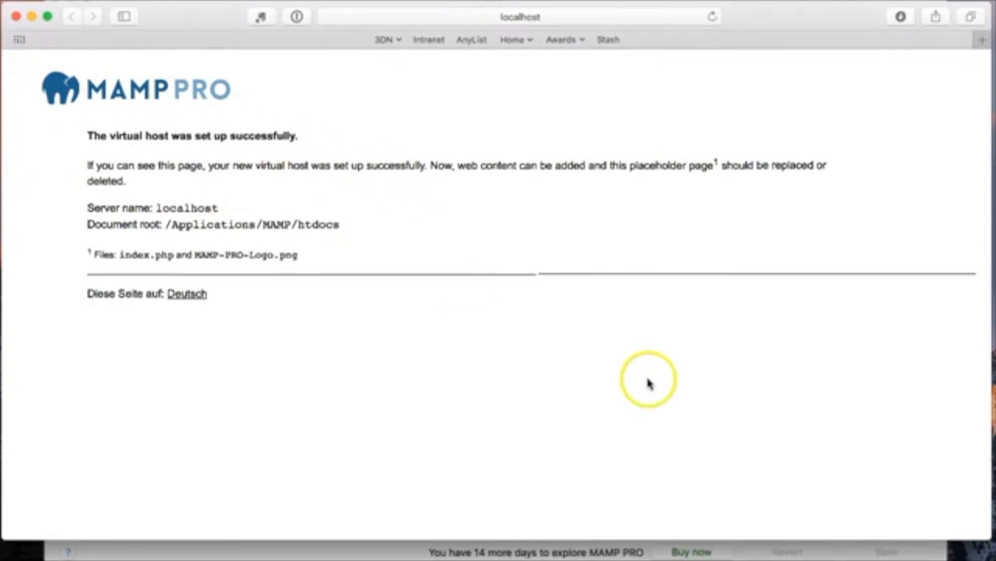
left_click(388, 549)
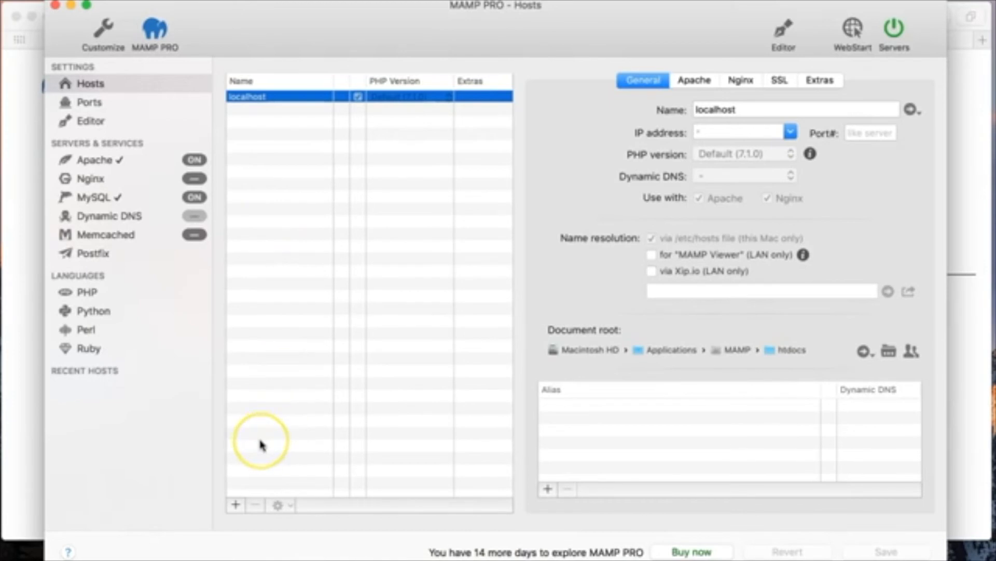
Add a new host named myfirstwebsite.com and choose a folder for its document root
left_click(236, 506)
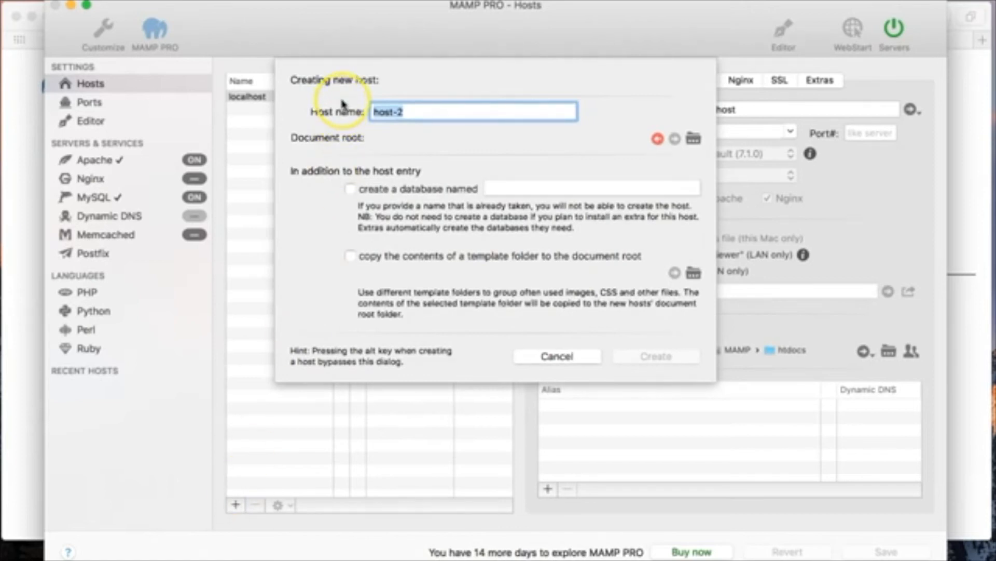
left_click(406, 109)
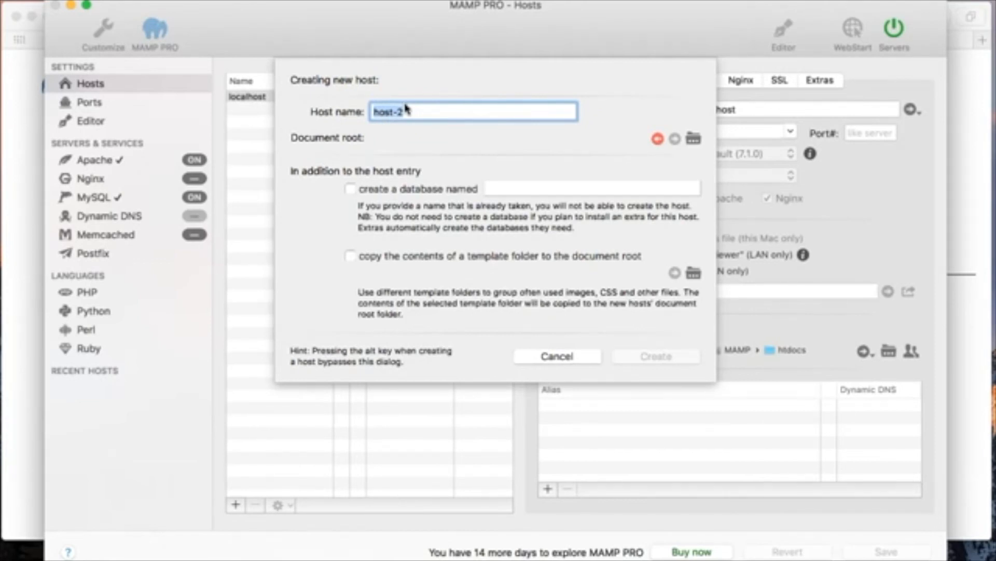
type("myfirstwe")
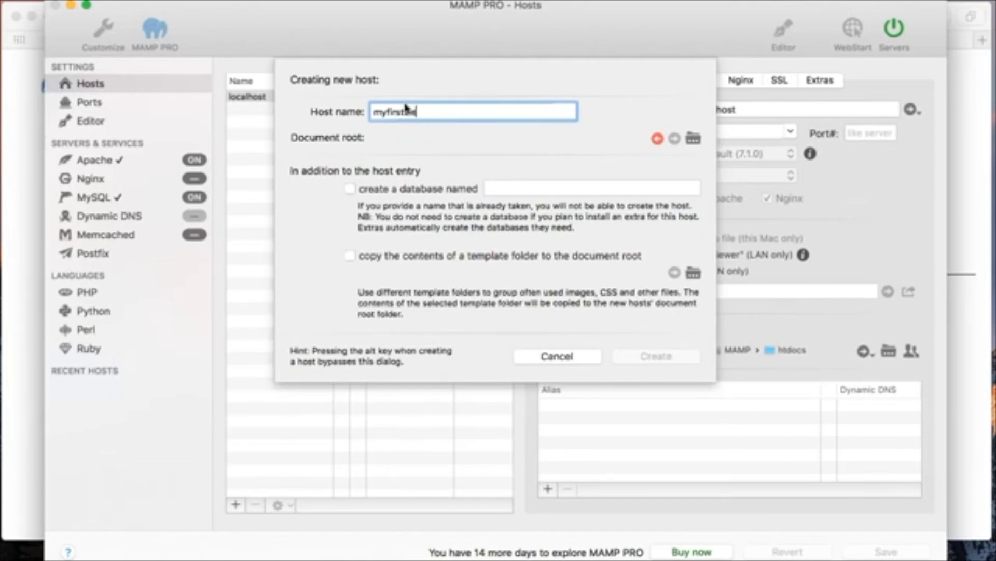
type("bsiteite.com")
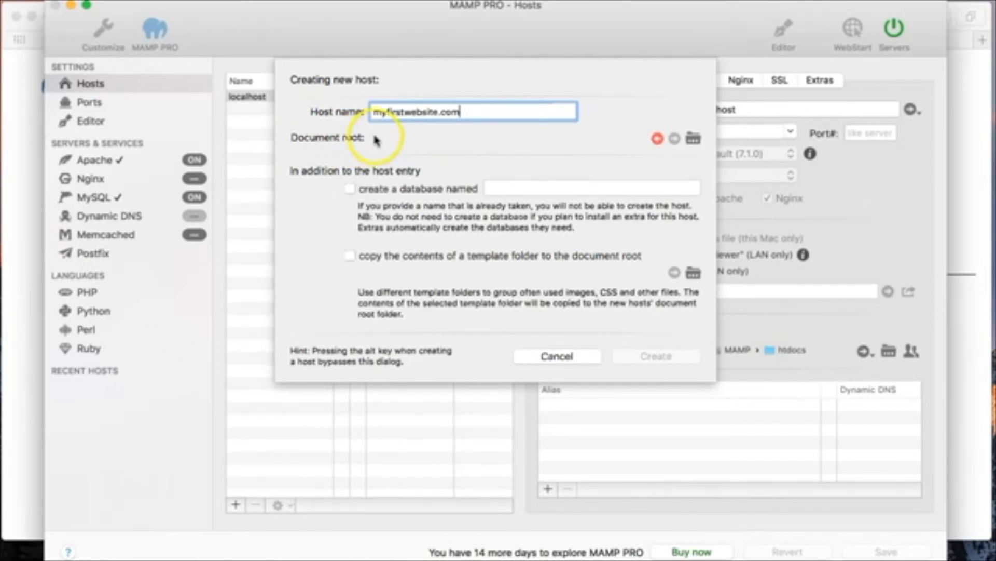
left_click(695, 139)
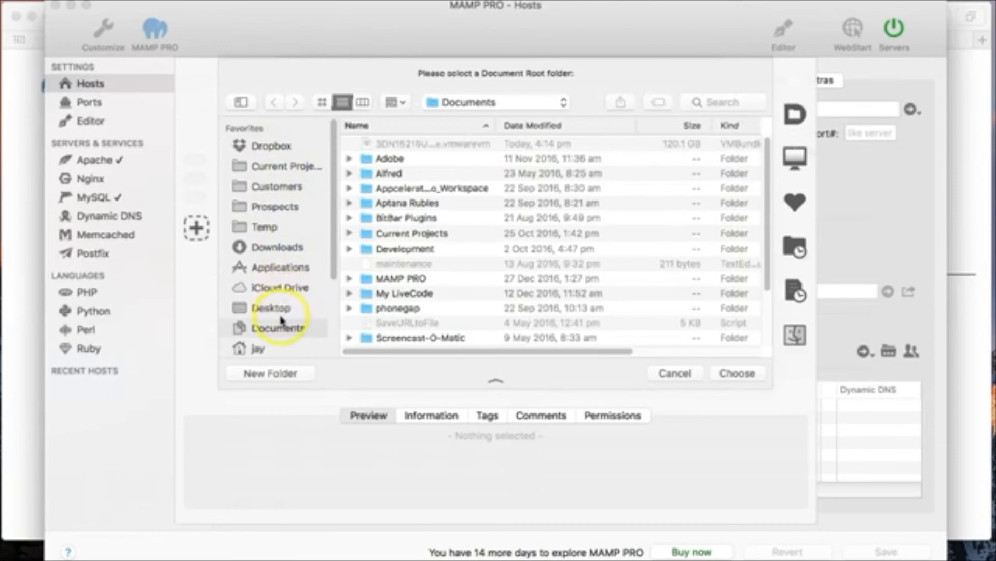
Browse to Applications > MAMP and open the htdocs folder
left_click(284, 274)
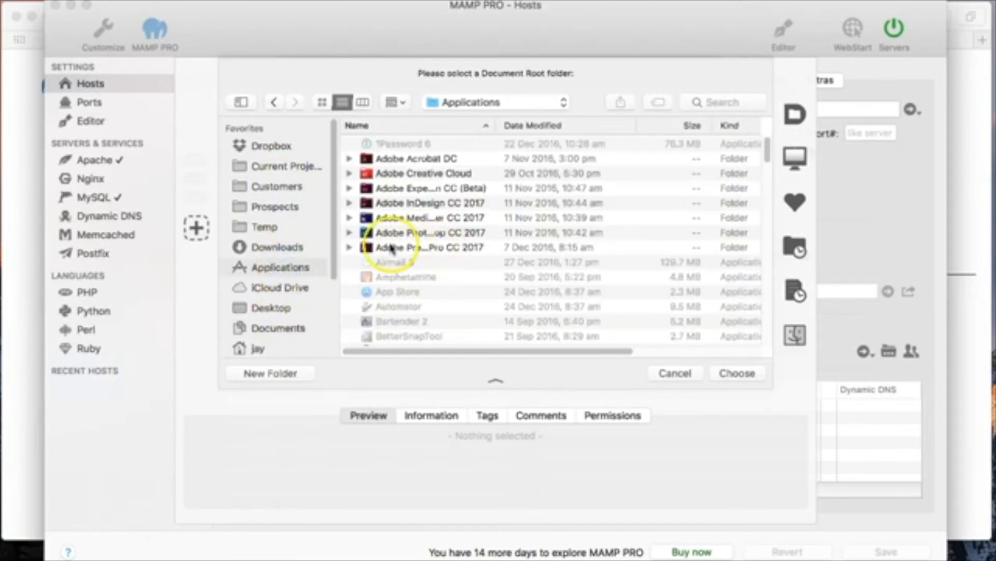
left_click_drag(770, 143, 772, 236)
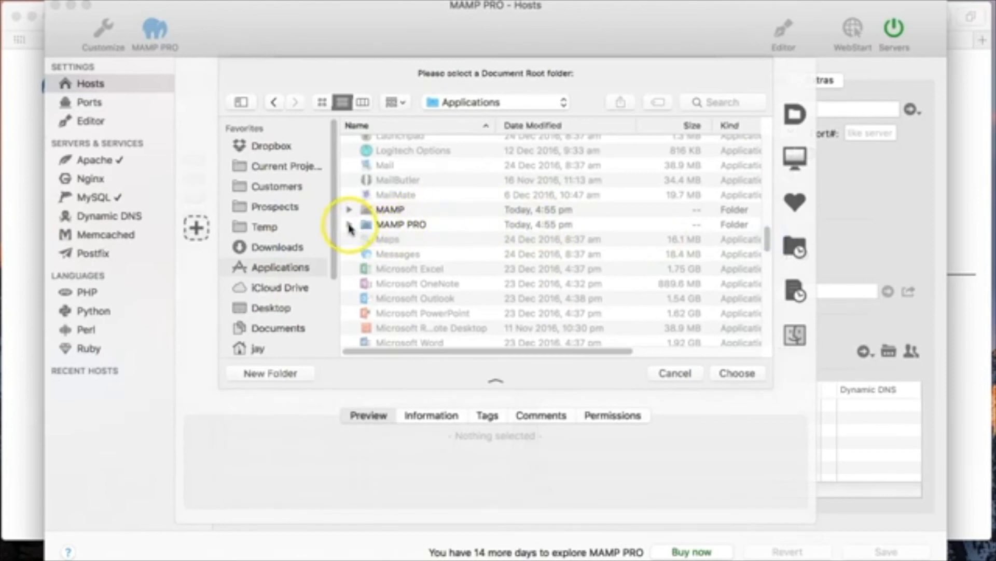
left_click(349, 225)
left_click(349, 224)
left_click(349, 210)
scroll(436, 224, "down", 3)
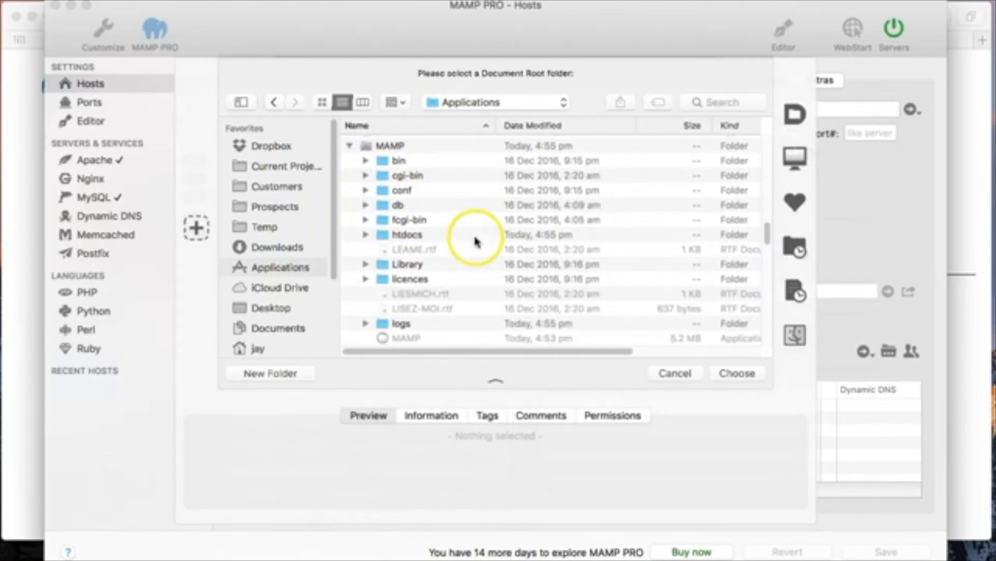
left_click(407, 234)
double_click(403, 236)
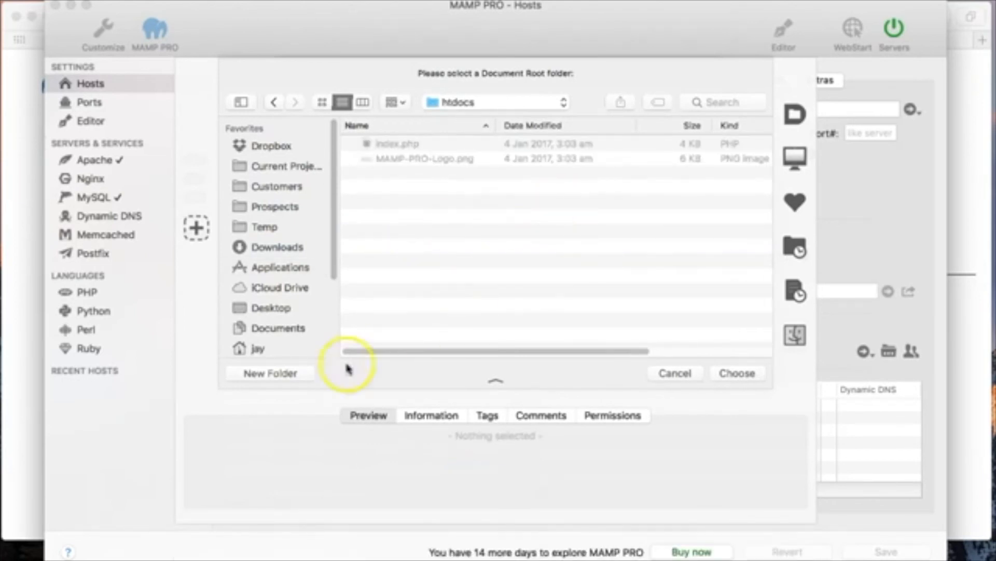
Create a myfirstwebsite.com folder in htdocs as document root and create the host
left_click(273, 373)
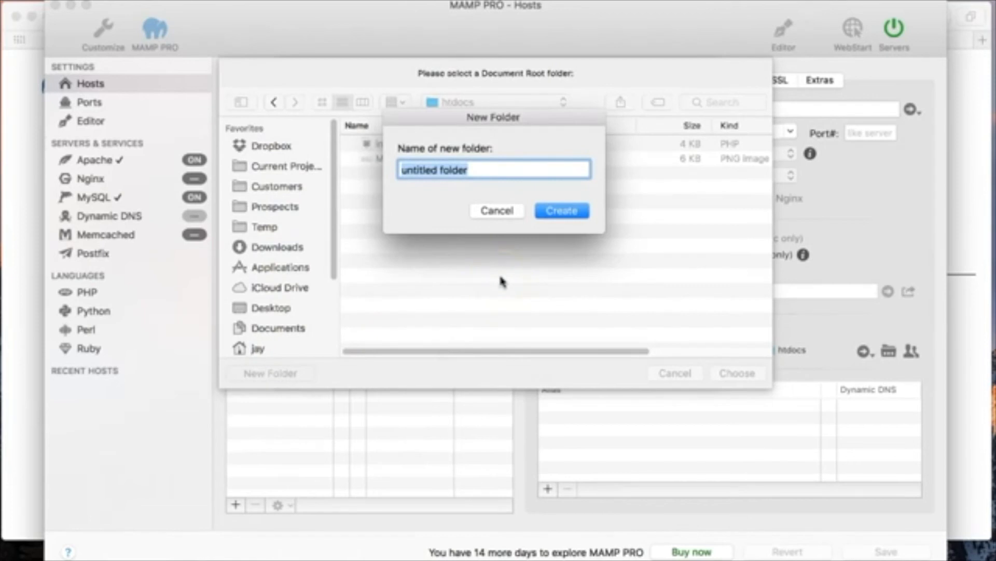
type("myseb")
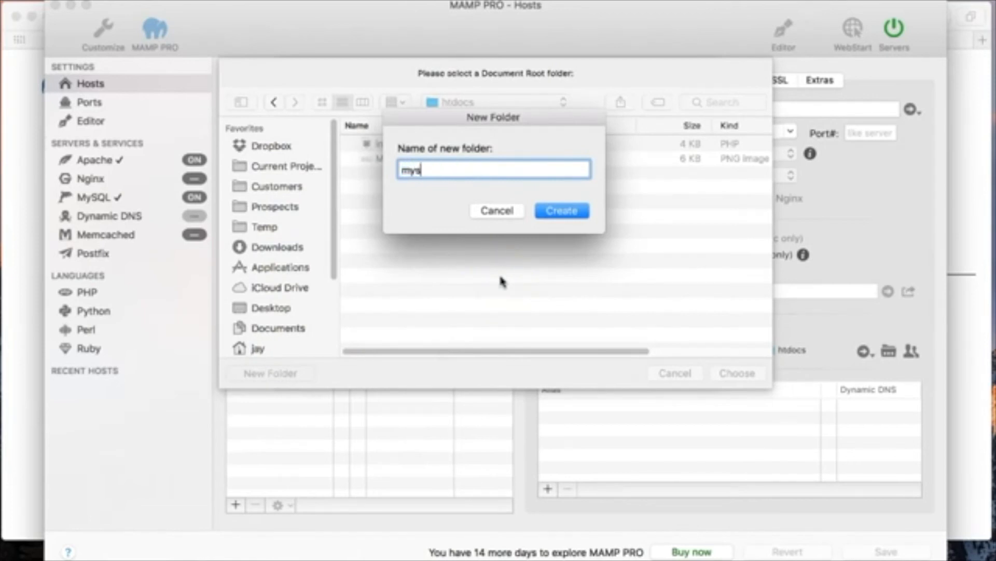
key("BackSpace")
key("BackSpace")
key("BackSpace")
type("website")
key("BackSpace")
key("BackSpace")
key("BackSpace")
key("BackSpace")
key("BackSpace")
type("firstwebsite")
left_click(561, 210)
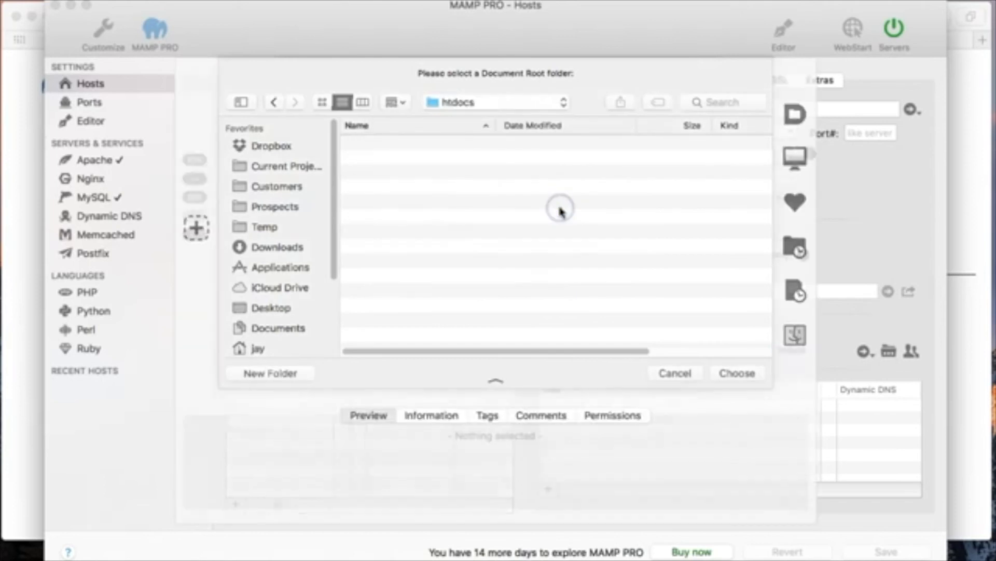
left_click(743, 371)
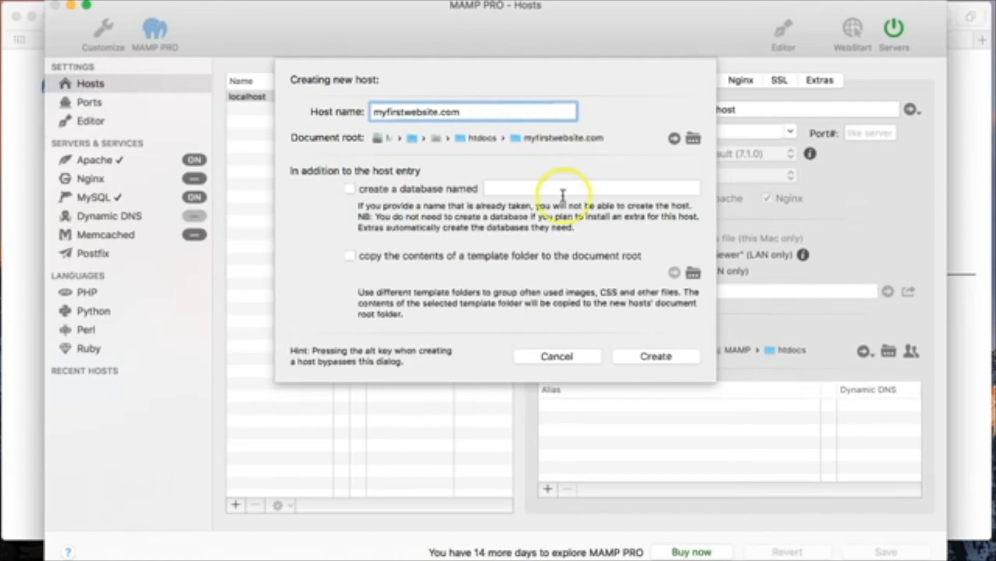
left_click(649, 357)
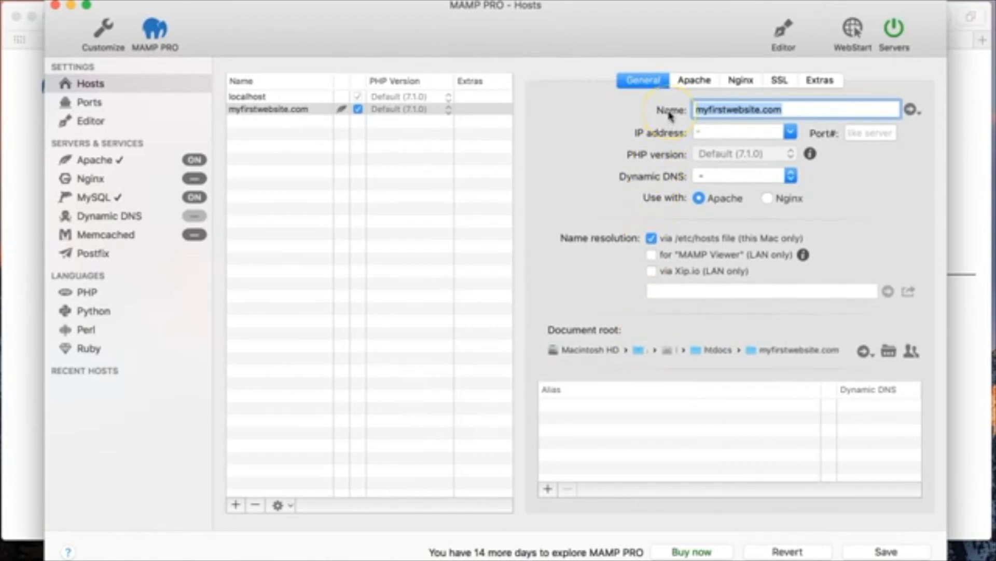
Save the myfirstwebsite.com host, restart the servers, and open the site in Safari
left_click(882, 550)
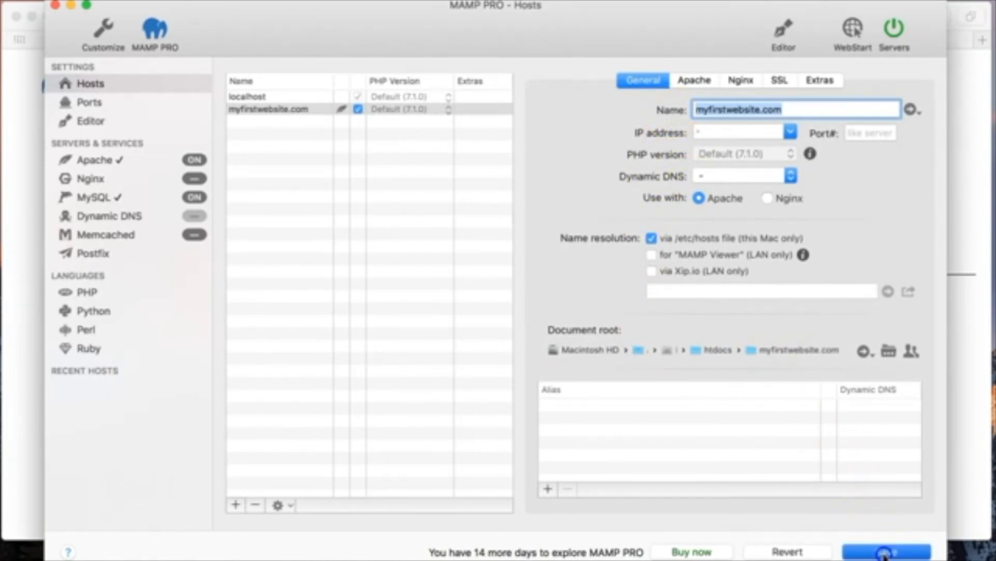
left_click(608, 159)
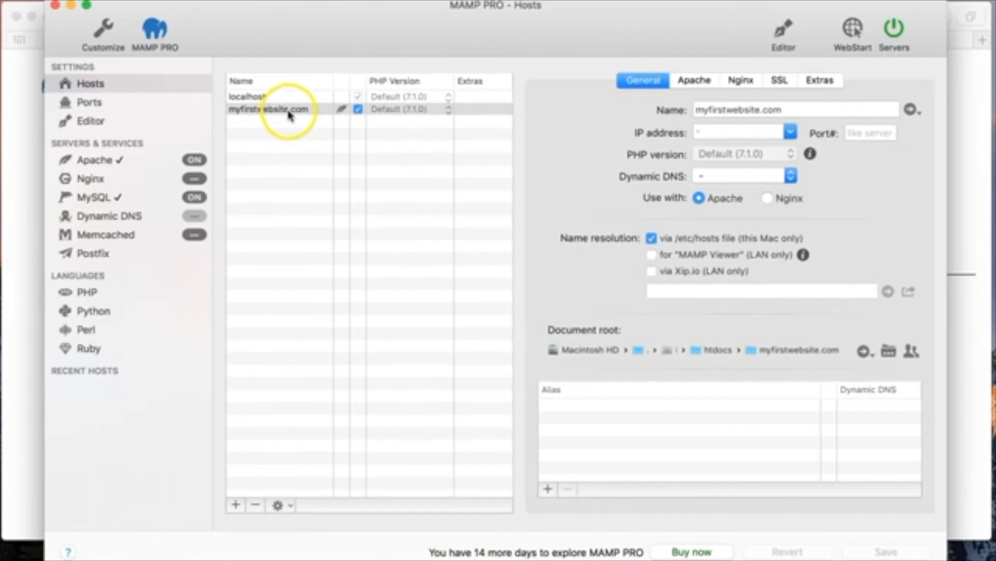
left_click(795, 108)
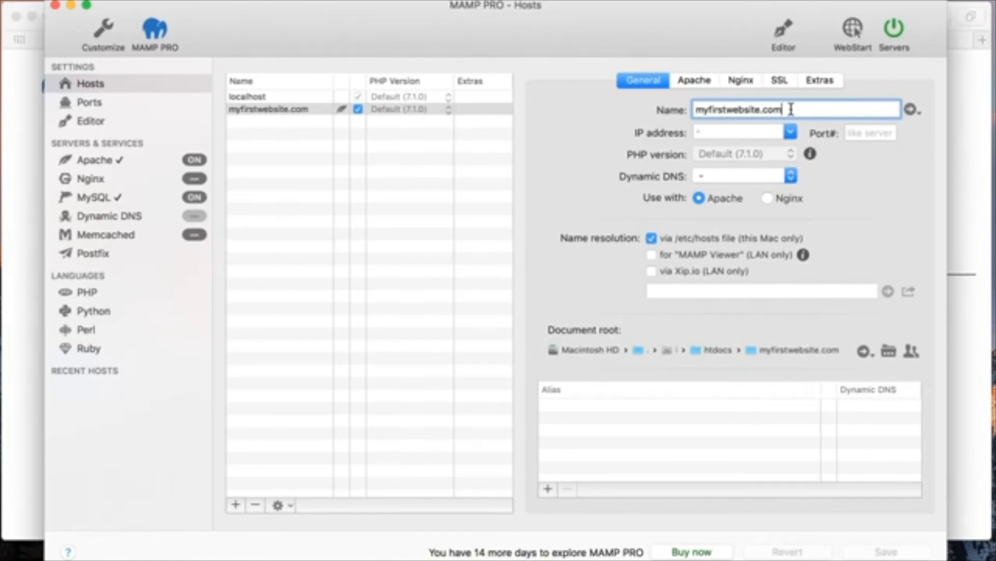
left_click(911, 110)
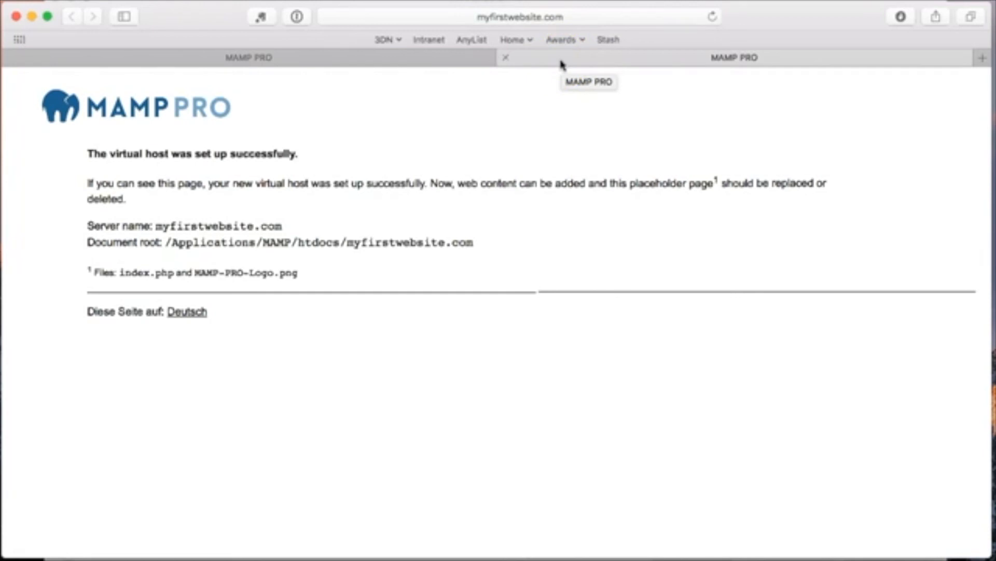
Bring the MAMP PRO Hosts window back in front of Safari with Cmd+Tab
key("super+Tab")
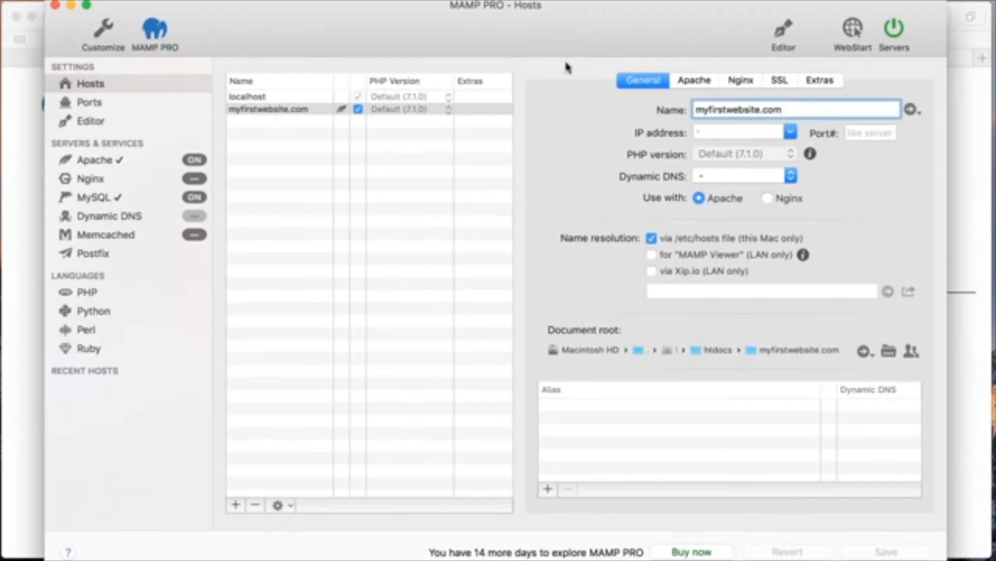
Add WordPress 4.7 as an extra for myfirstwebsite.com and start its install
left_click(820, 81)
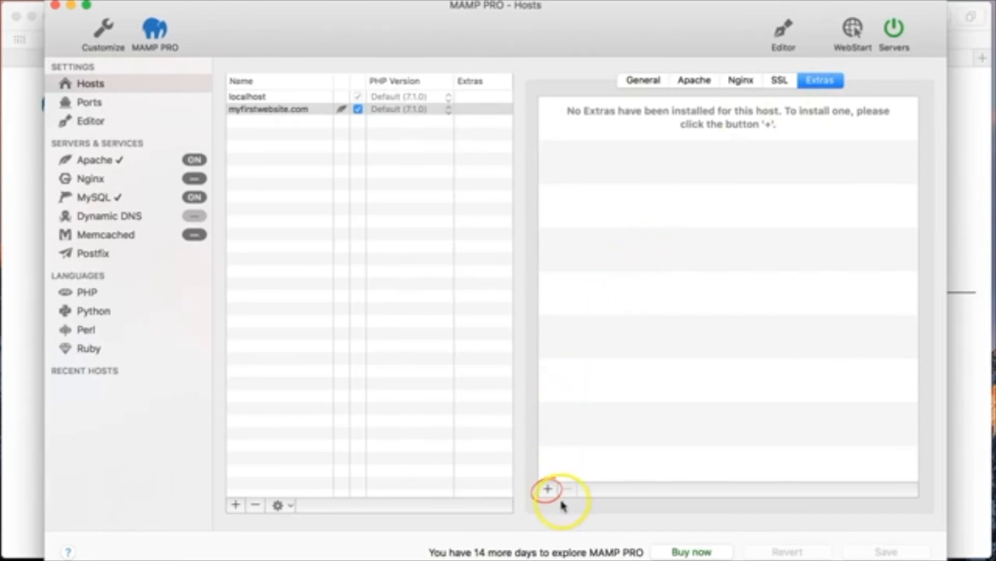
left_click(548, 489)
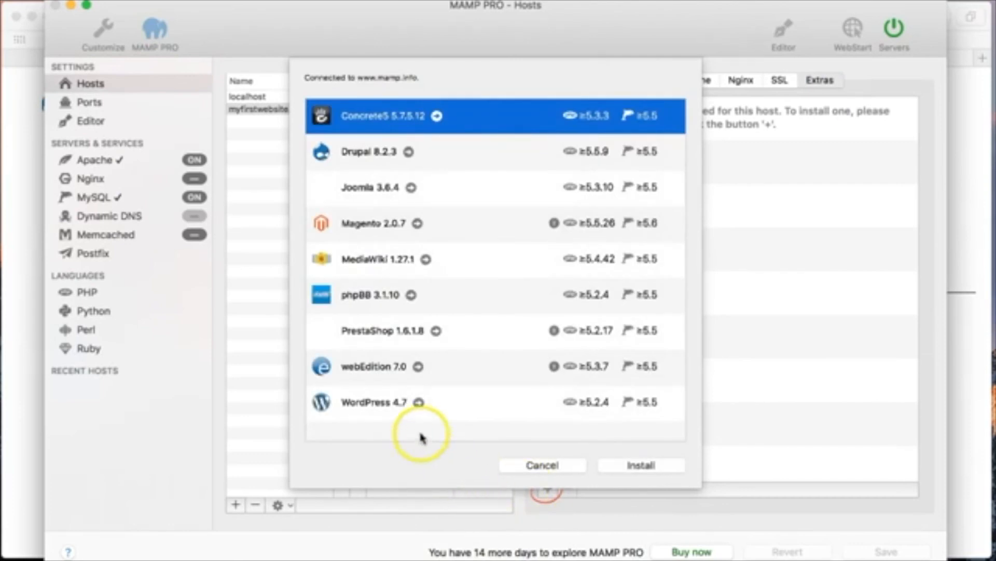
left_click(452, 402)
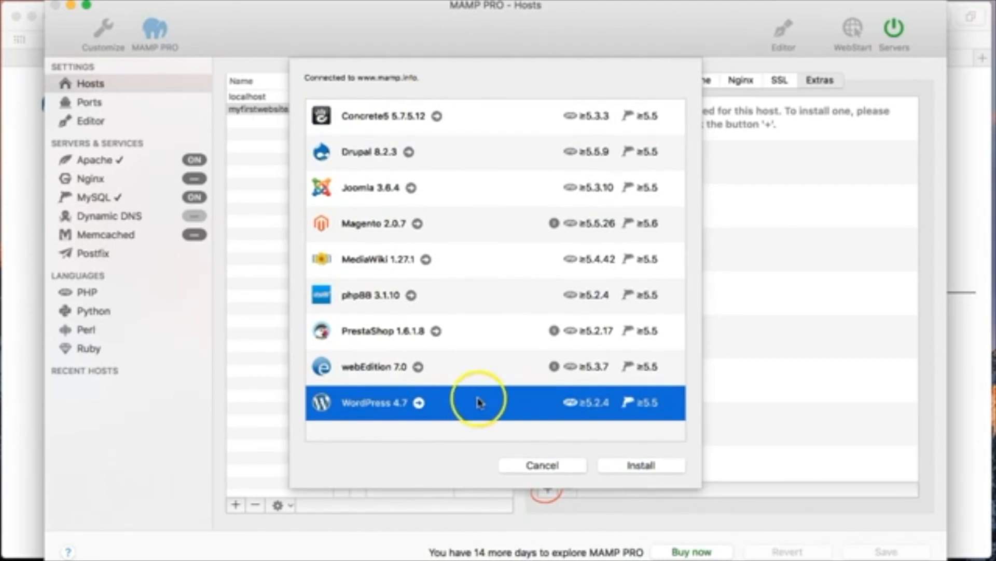
left_click(632, 464)
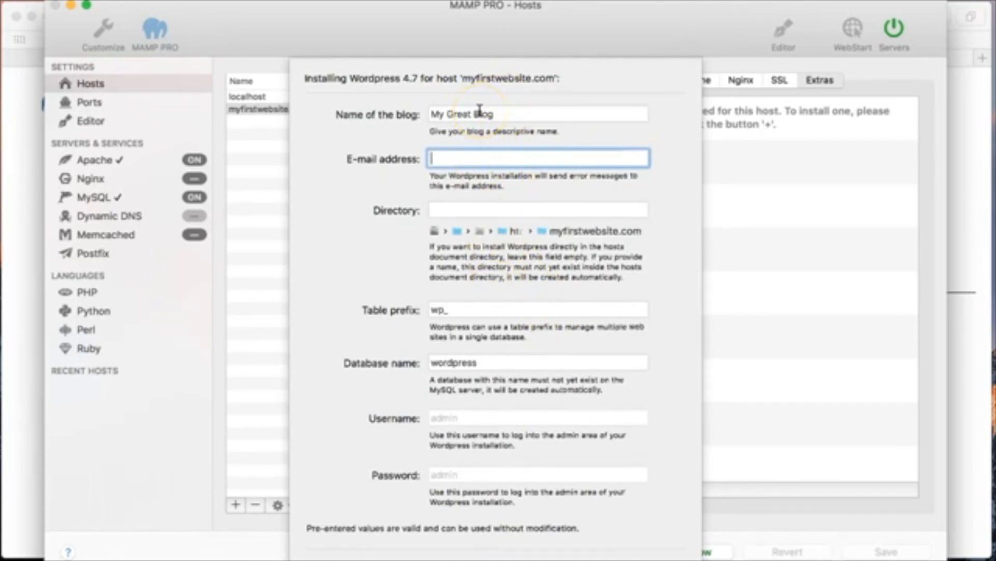
Fill in the admin's e-mail and set the database name to wp_myfirstwebsite
key("Tab")
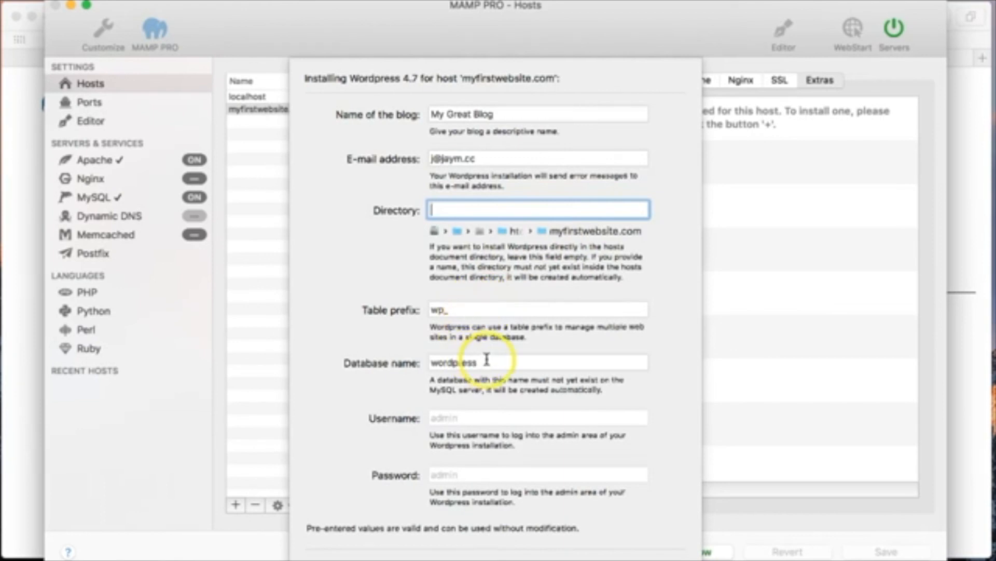
left_click(486, 361)
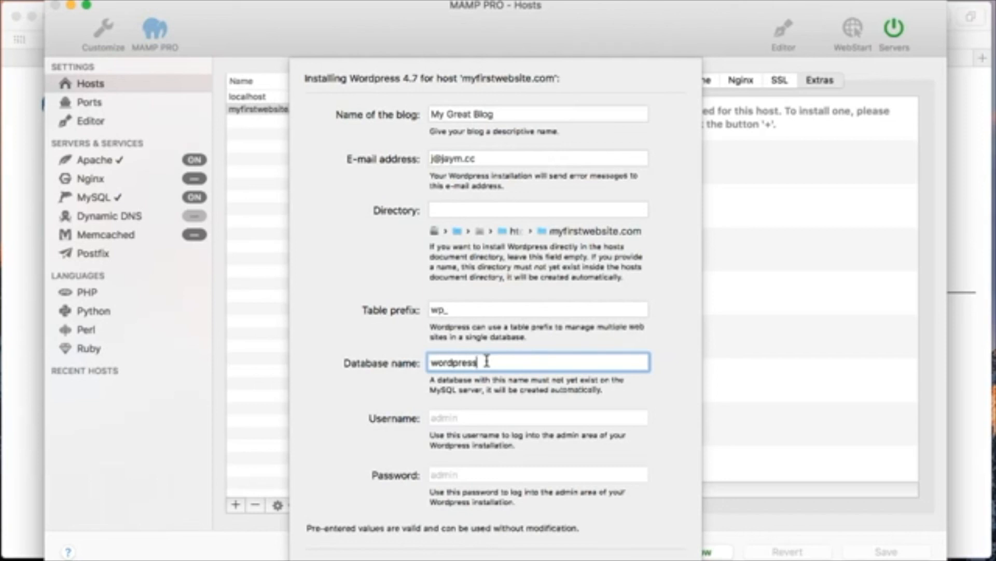
key("BackSpace")
key("BackSpace")
key("BackSpace")
key("BackSpace")
key("BackSpace")
key("BackSpace")
type("wp_myfirstwebsite")
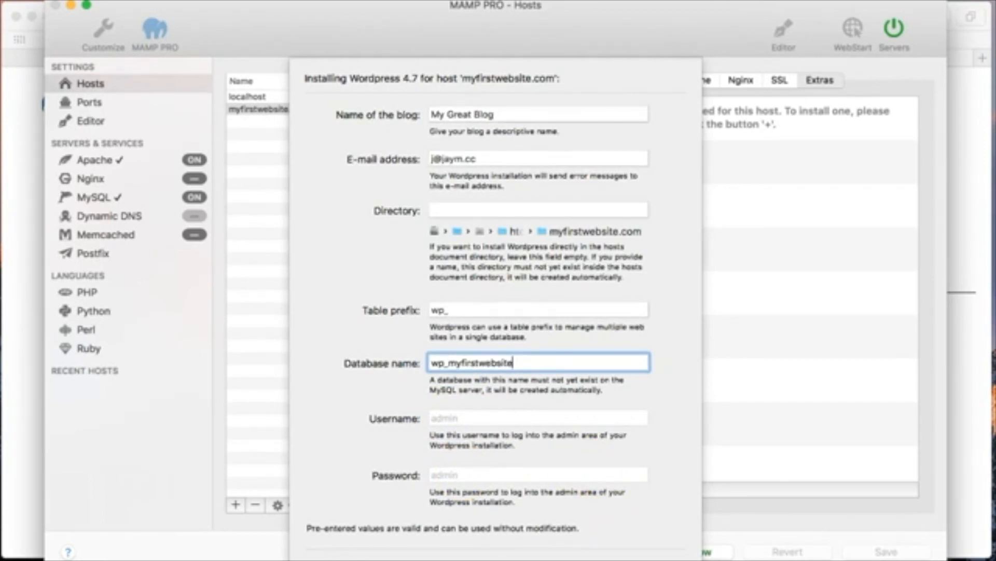
Submit the WordPress install and open the new My Great Blog site in the browser
key("Return")
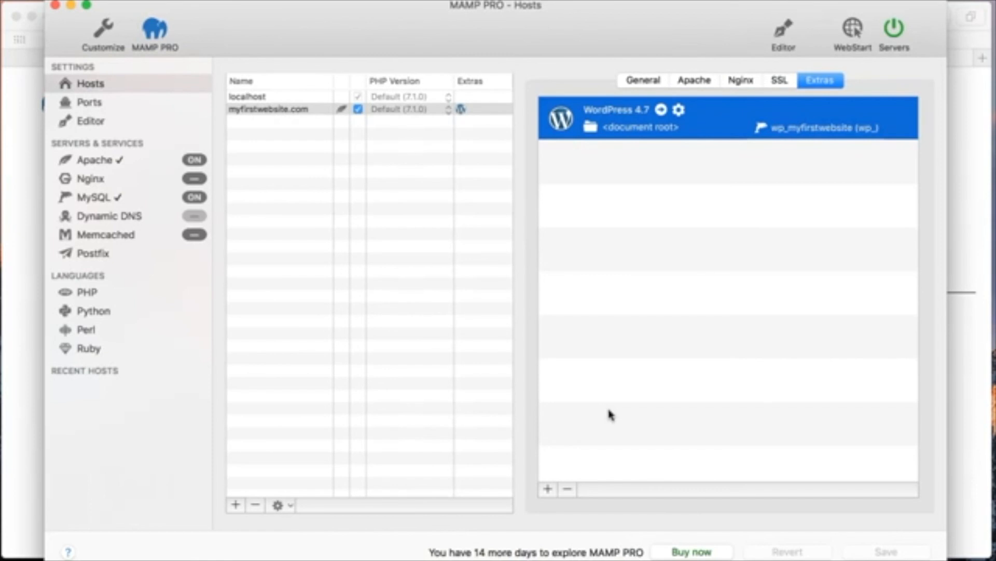
left_click(637, 81)
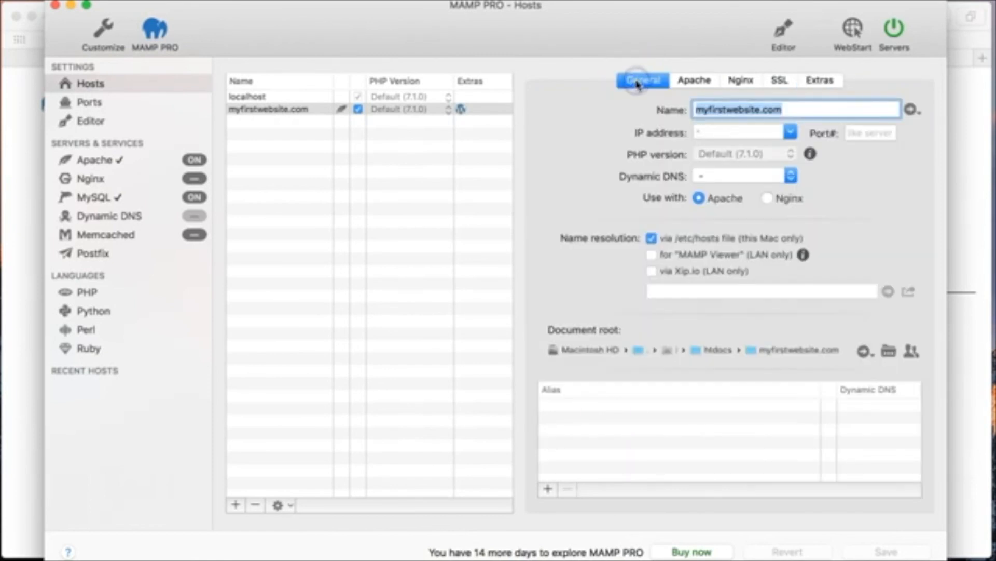
left_click(911, 110)
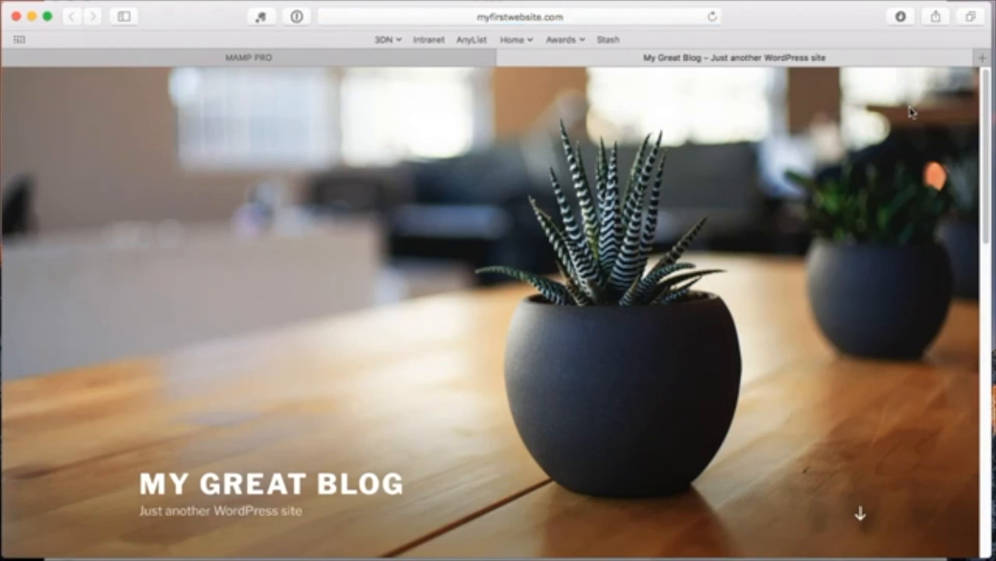
Scroll the My Great Blog front page down to the Meta widget
left_click_drag(986, 151, 984, 437)
Log in with the administrator username and password, declining to save the login
left_click(606, 353)
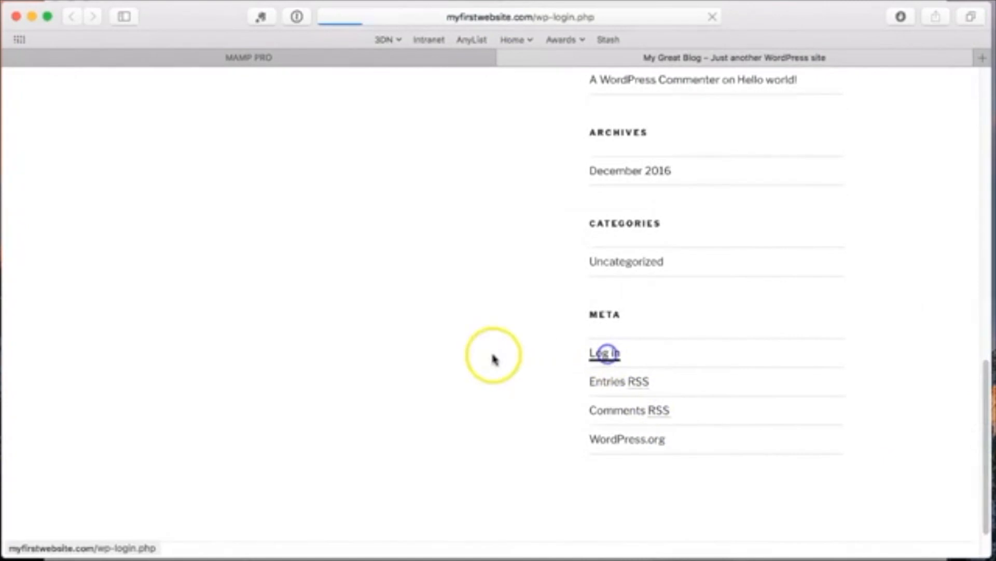
type("admin")
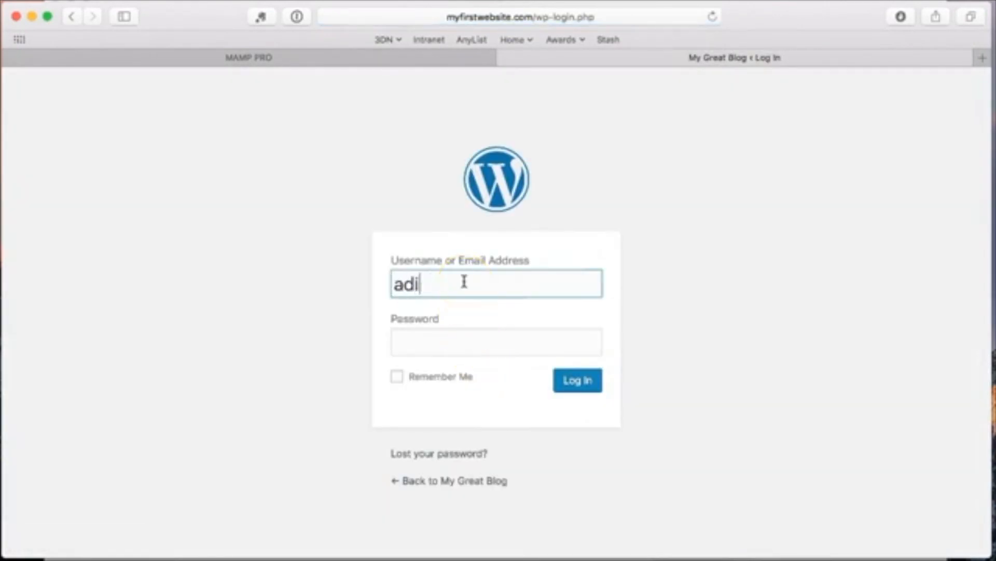
key("Tab")
type("pword")
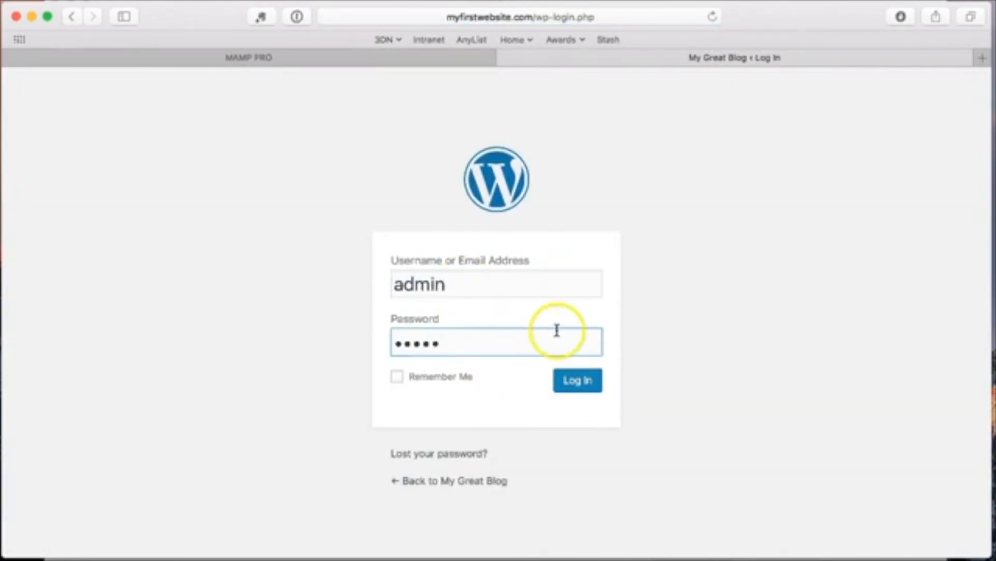
left_click(584, 382)
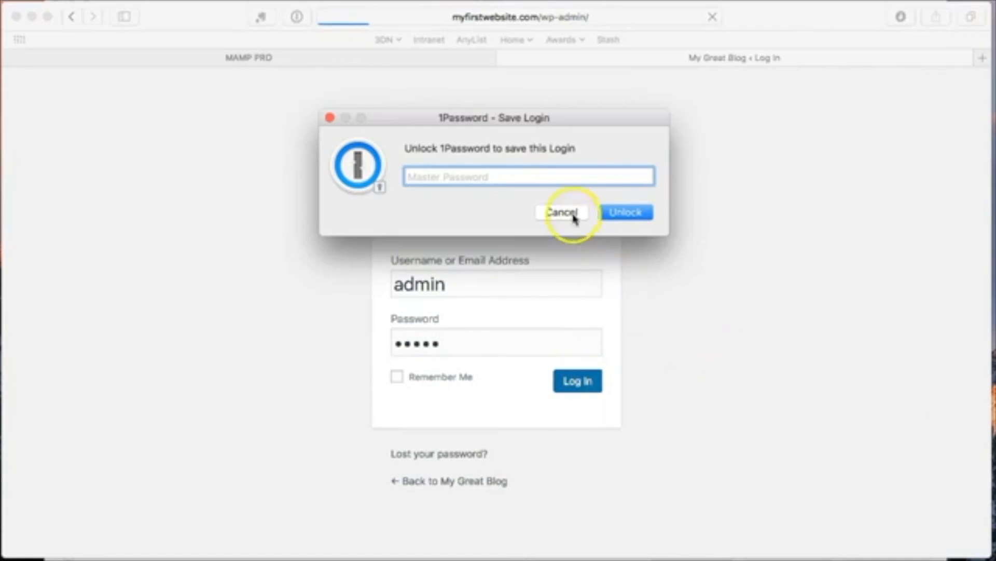
left_click(568, 213)
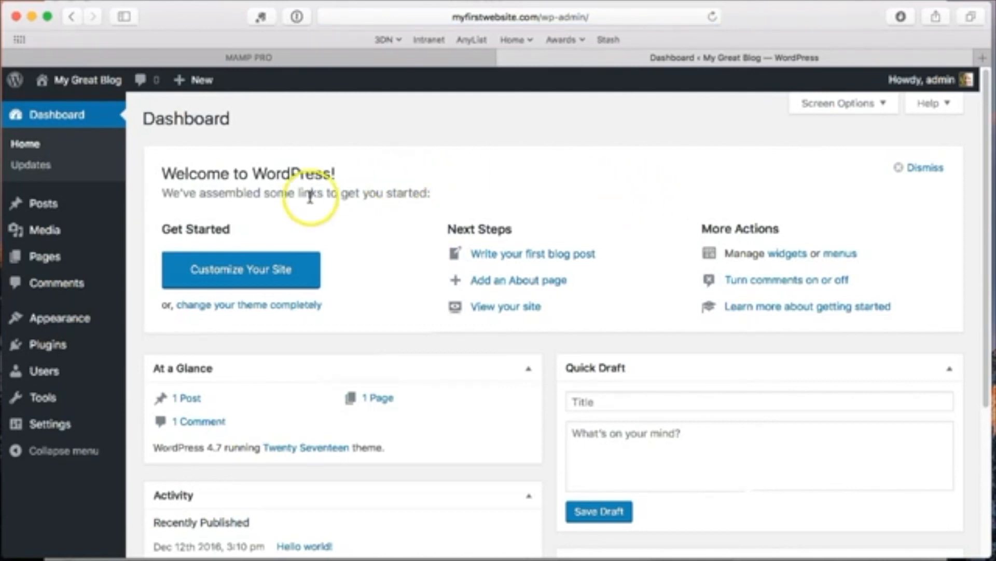
Change the Site Title in General Settings to 'My First Website', save, and view the front page
mouse_move(49, 424)
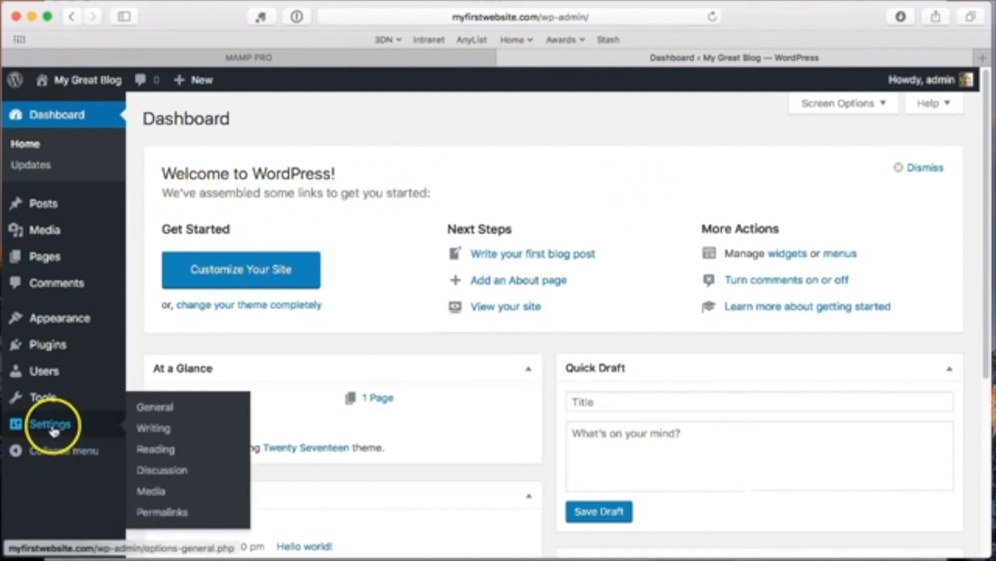
left_click(165, 410)
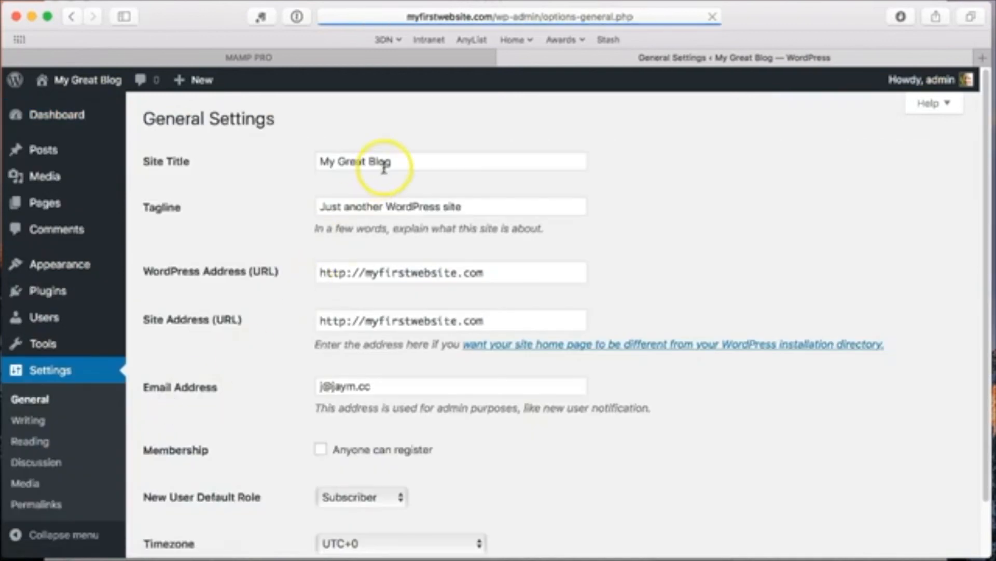
left_click_drag(387, 161, 313, 163)
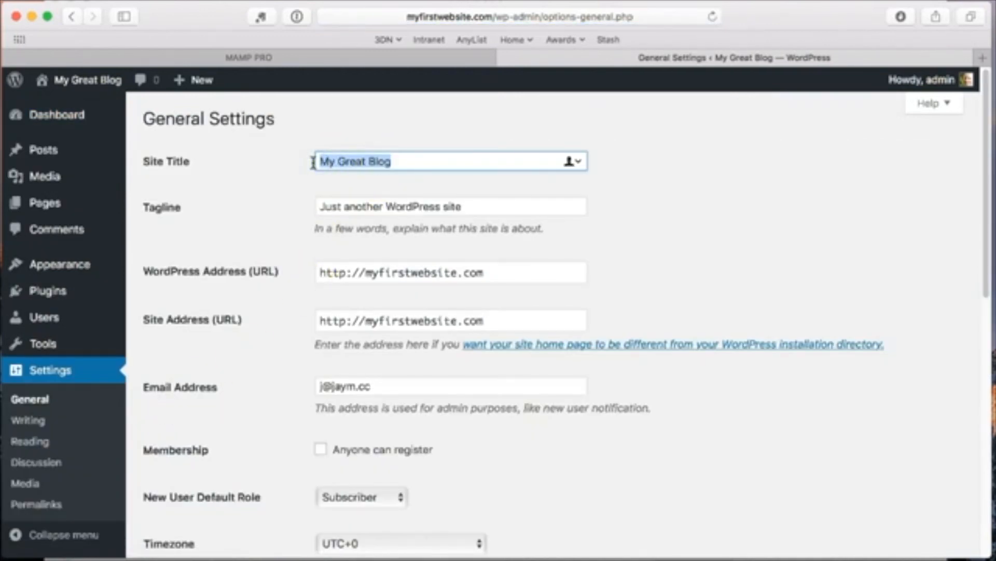
type("My First WW")
key("BackSpace")
type("ebsite")
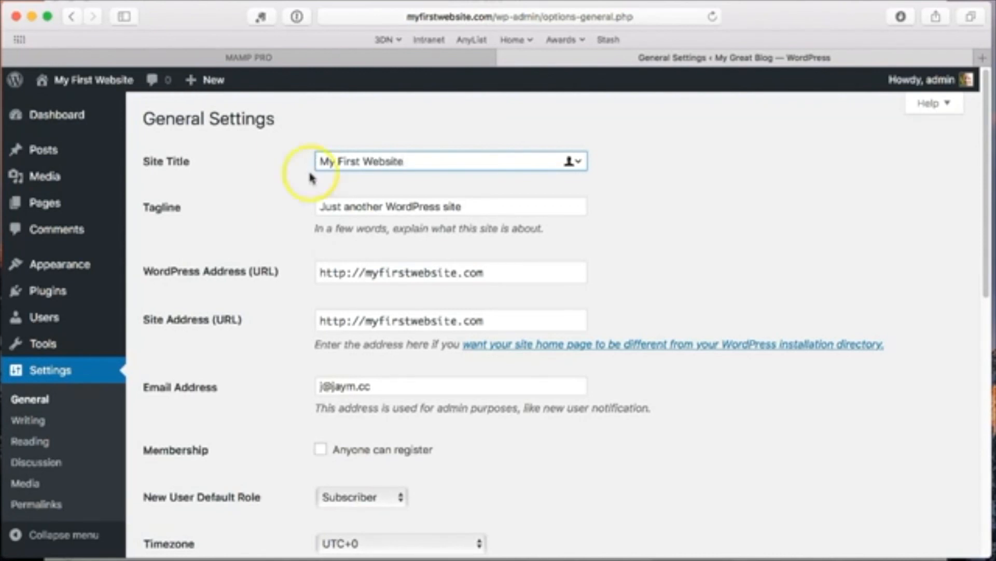
scroll(267, 329, "down", 12)
left_click(197, 476)
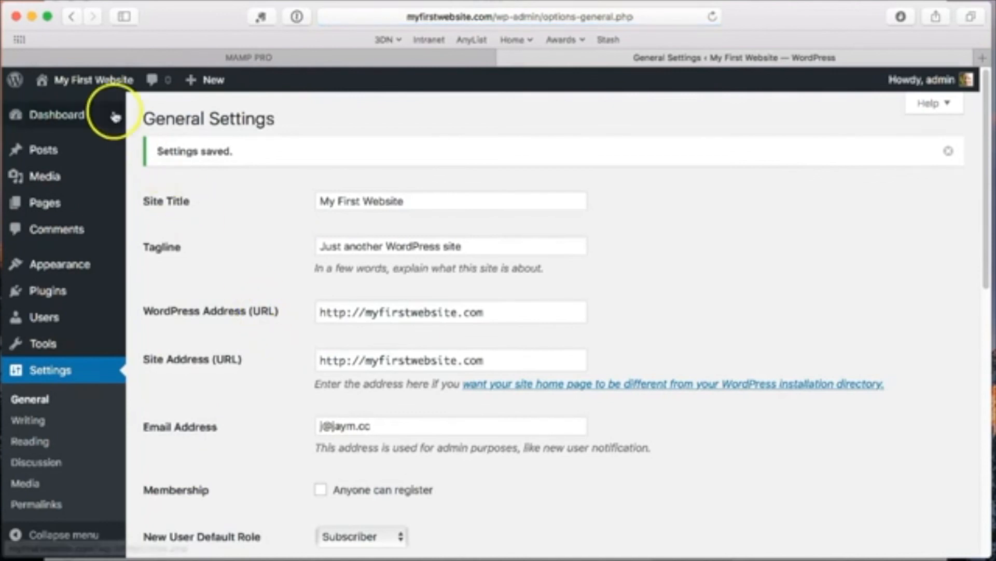
left_click(83, 79)
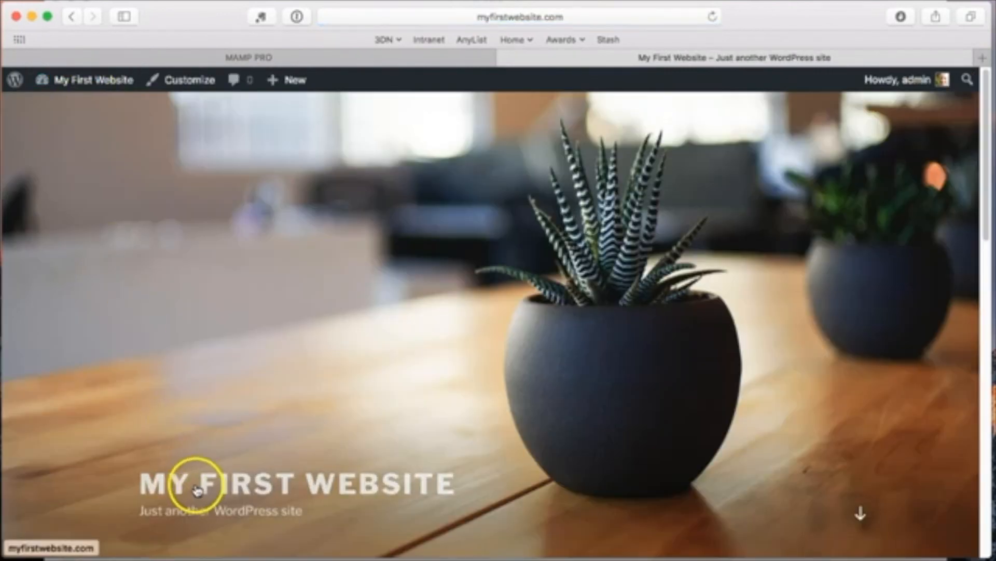